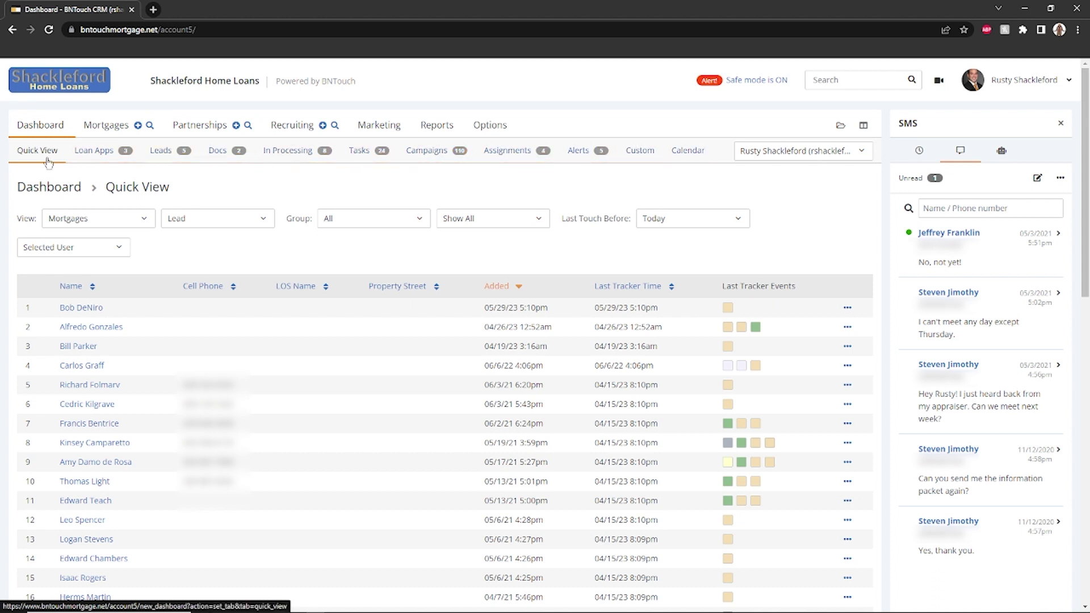
left_click(116, 219)
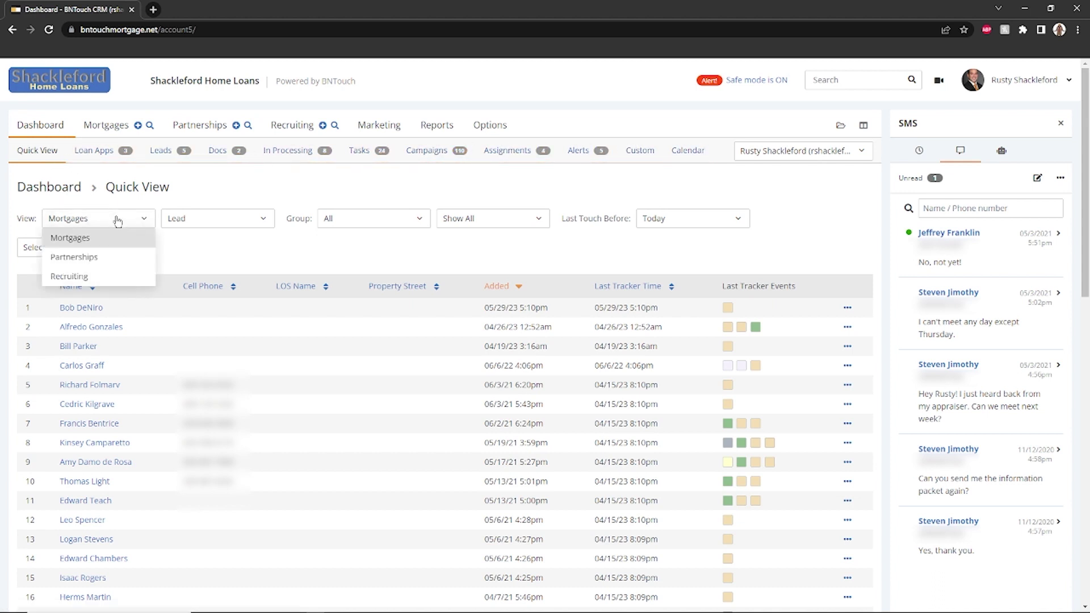
left_click(205, 221)
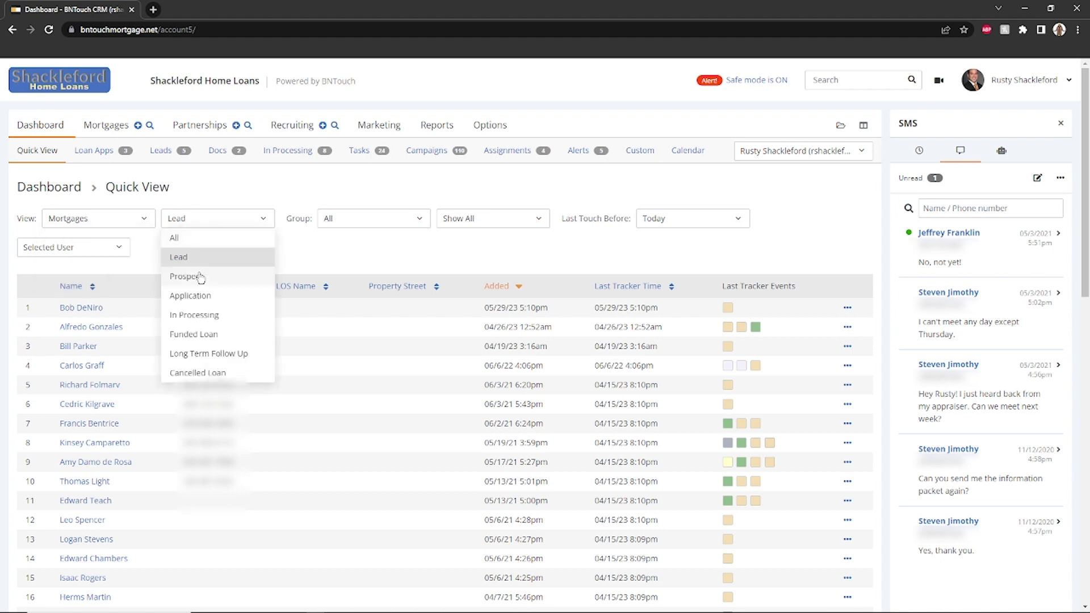
left_click(293, 250)
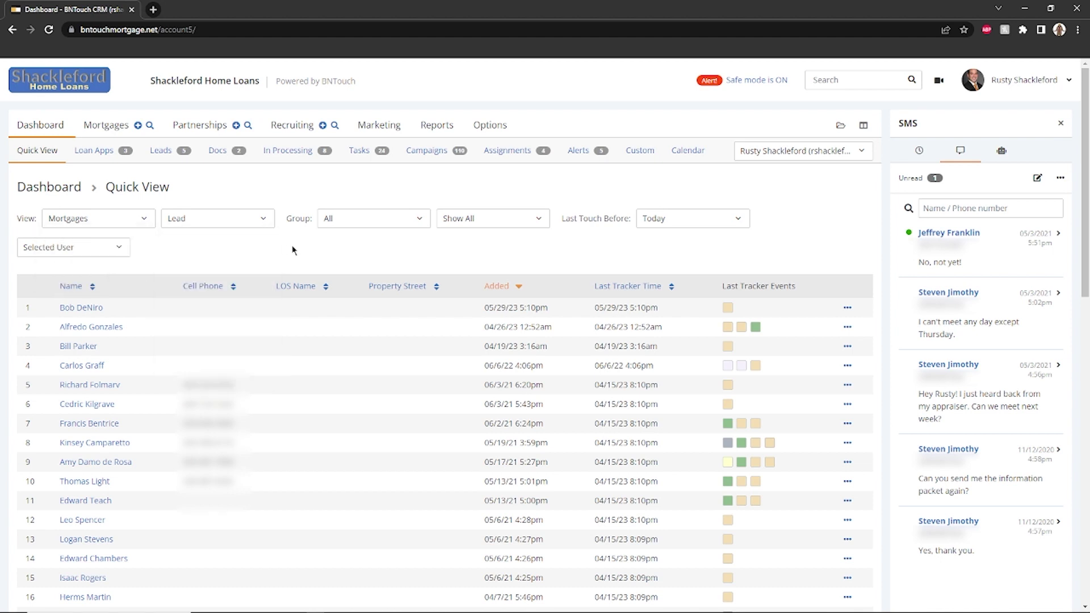
left_click(340, 221)
left_click(301, 377)
left_click(489, 227)
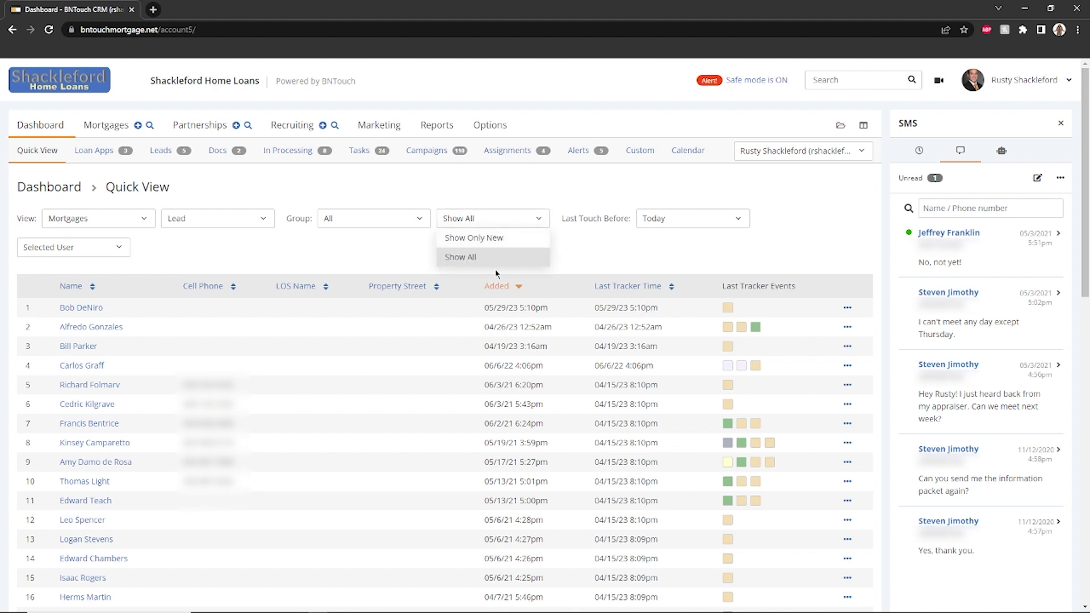
left_click(491, 262)
left_click(677, 219)
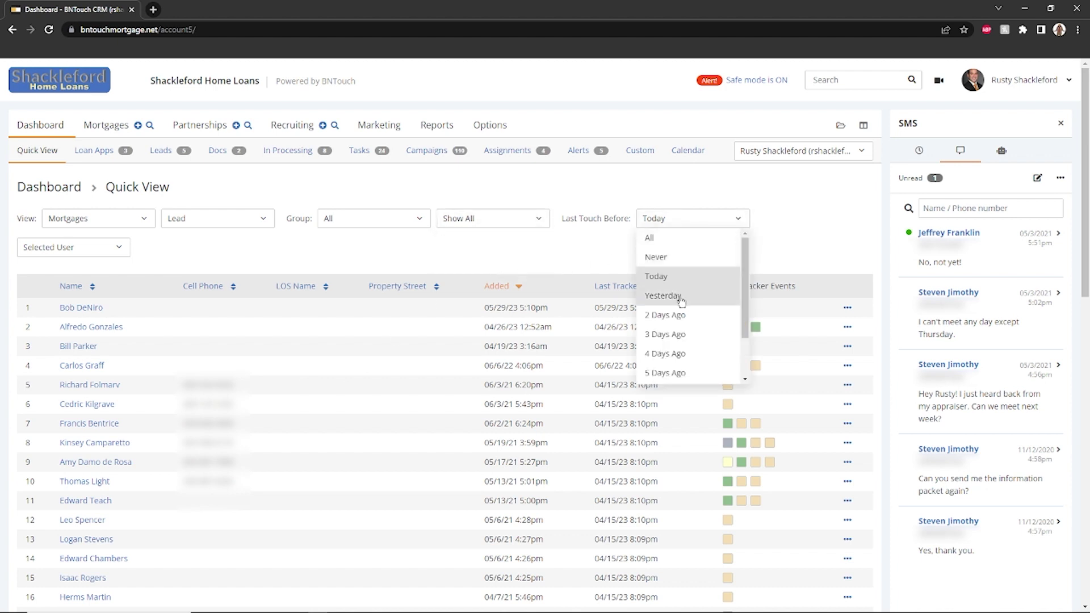
scroll(670, 352, "down", 1)
left_click(542, 256)
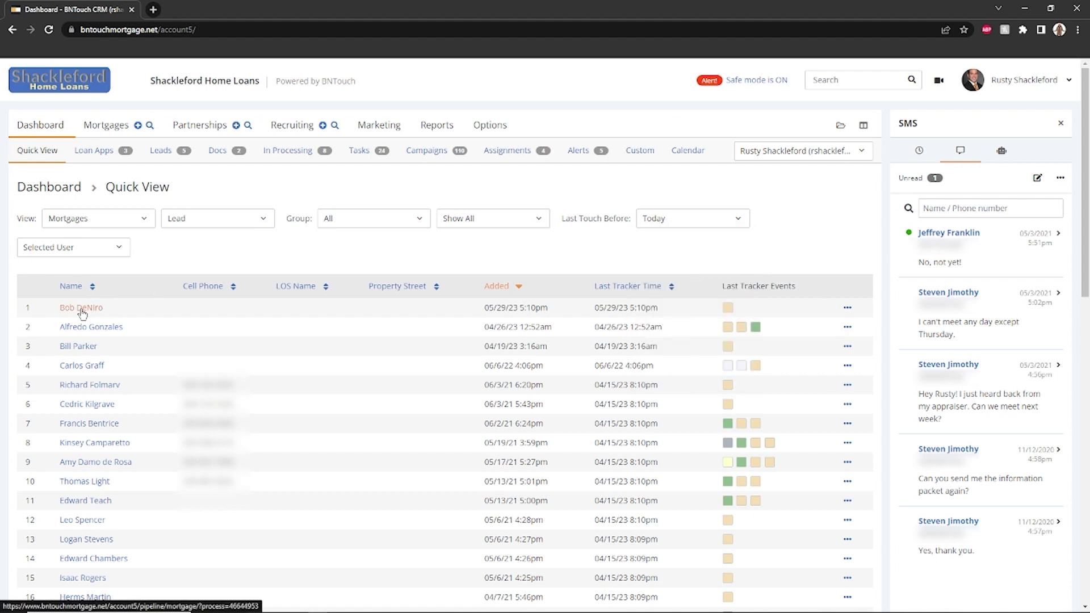
left_click(847, 310)
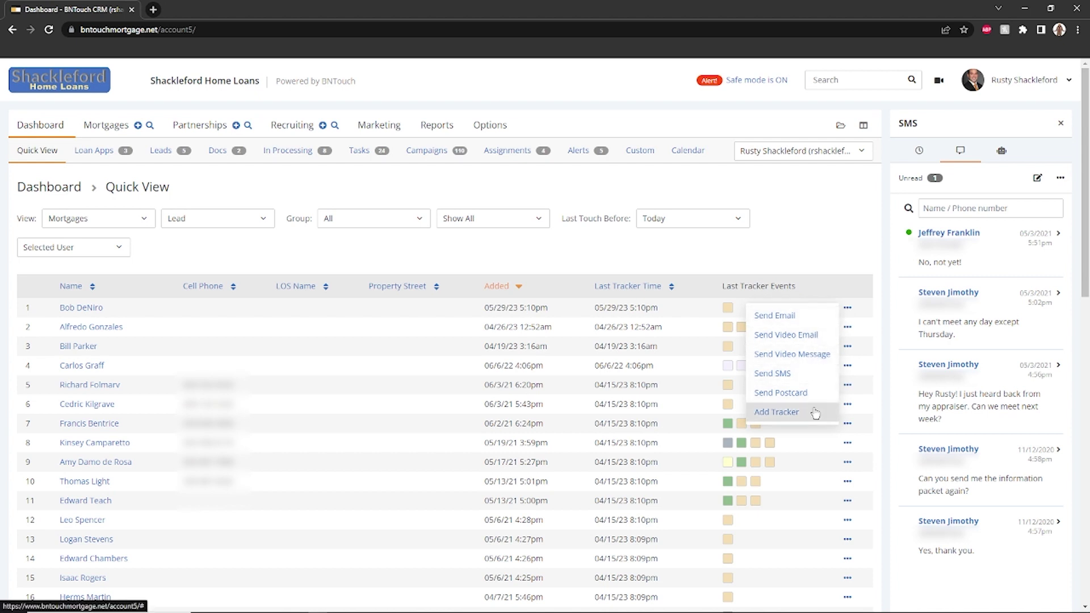
left_click(289, 184)
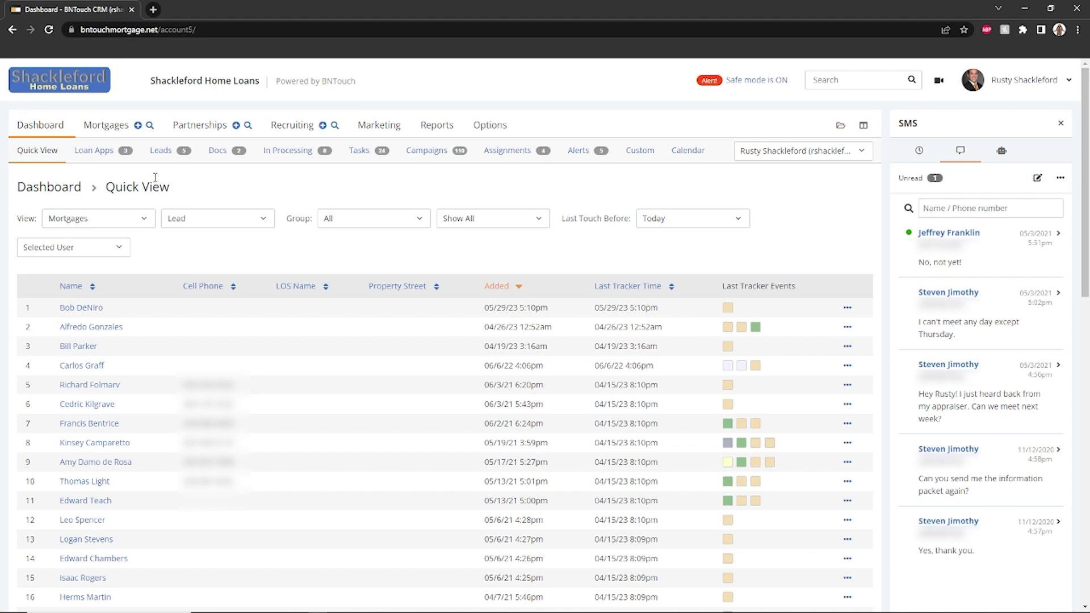
Open Loan Apps, switch the Completed filter to Dismissed, then back to Not Completed
left_click(95, 155)
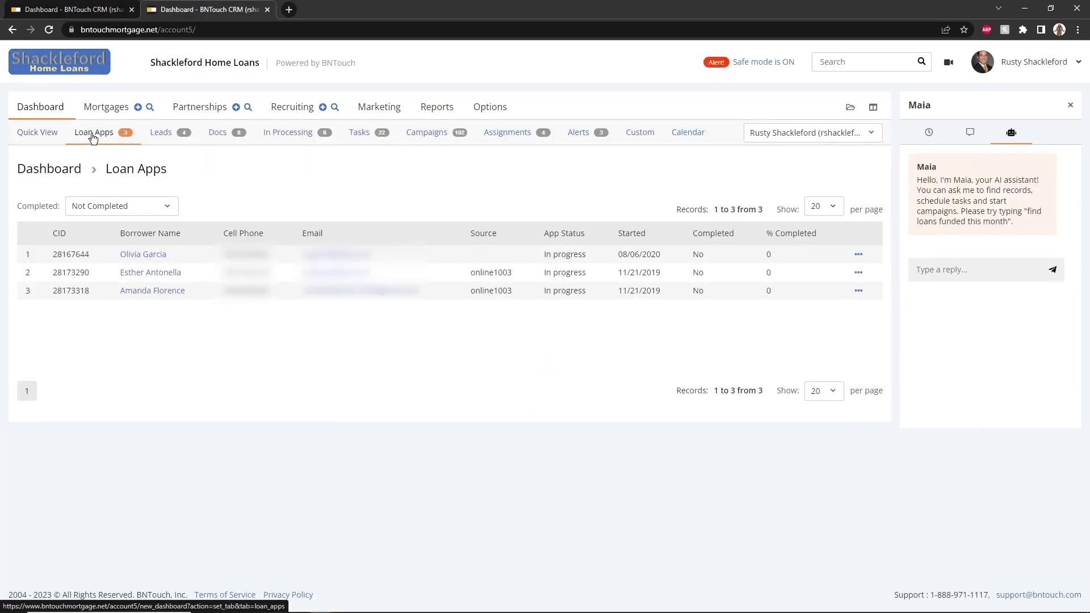
left_click(168, 203)
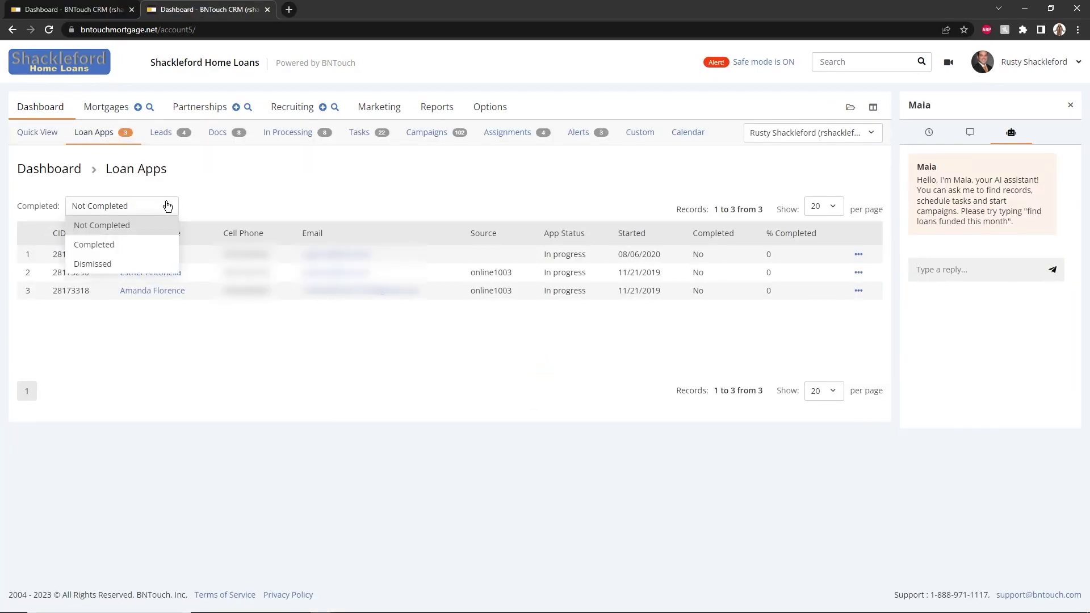
left_click(149, 264)
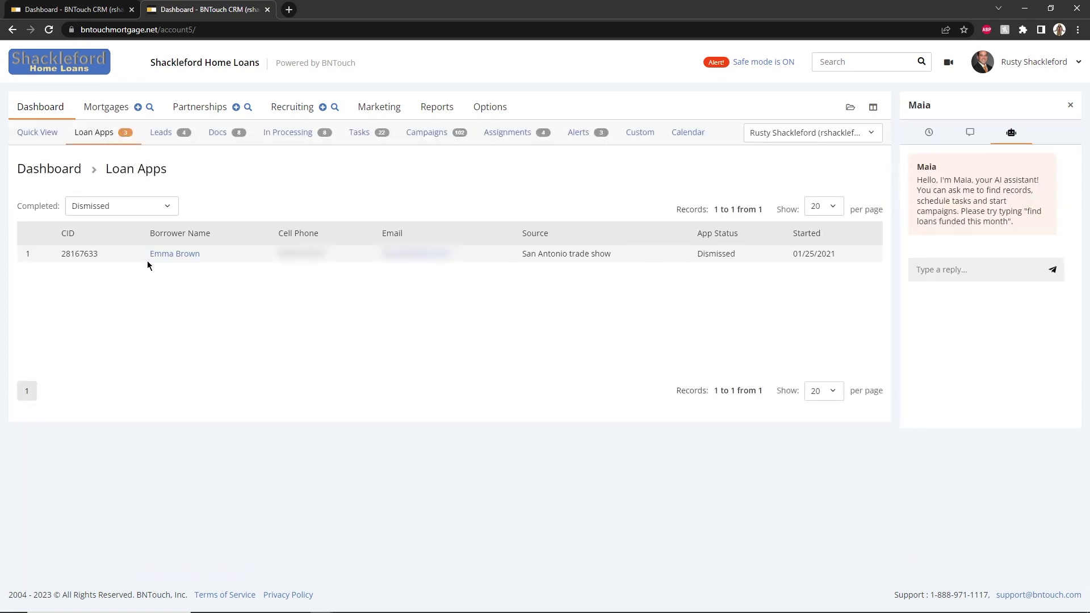
left_click(148, 212)
left_click(144, 225)
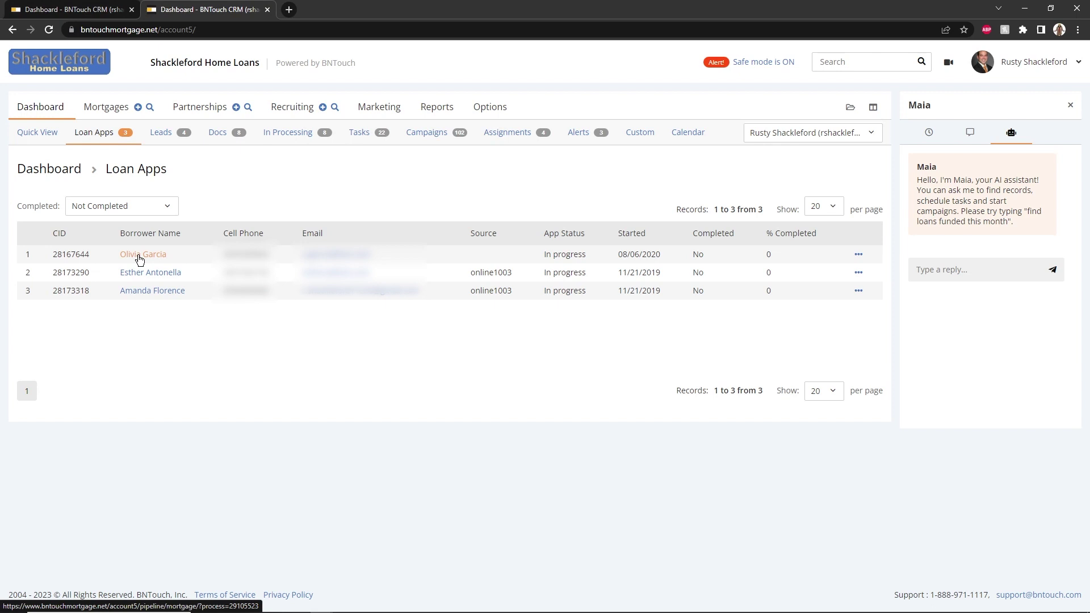
Open the Leads overview and set the Lead Conversion chart type to Basic area
left_click(164, 136)
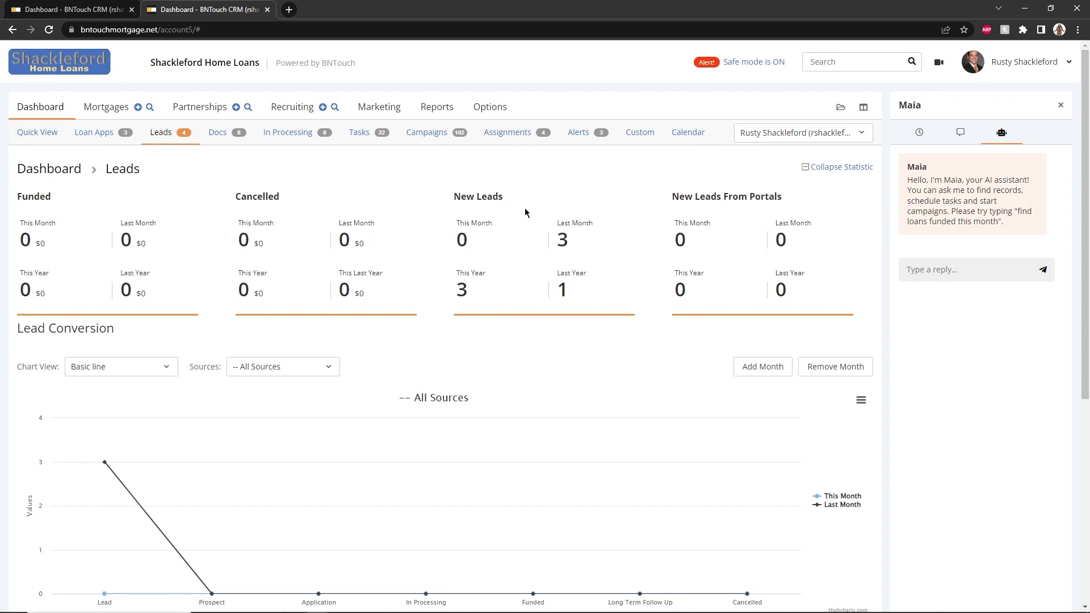
left_click(111, 368)
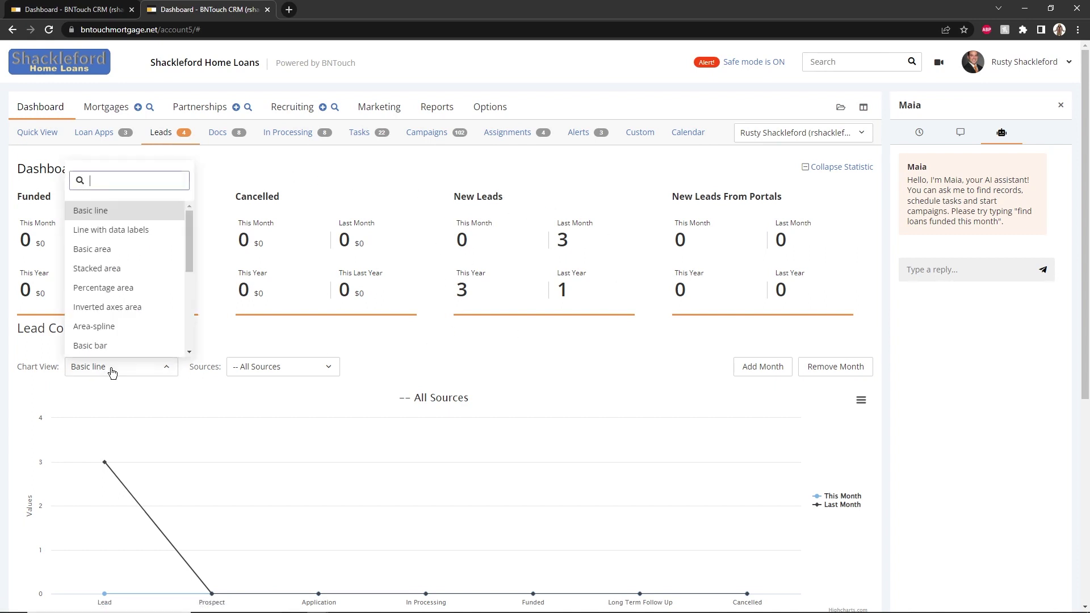
left_click(117, 253)
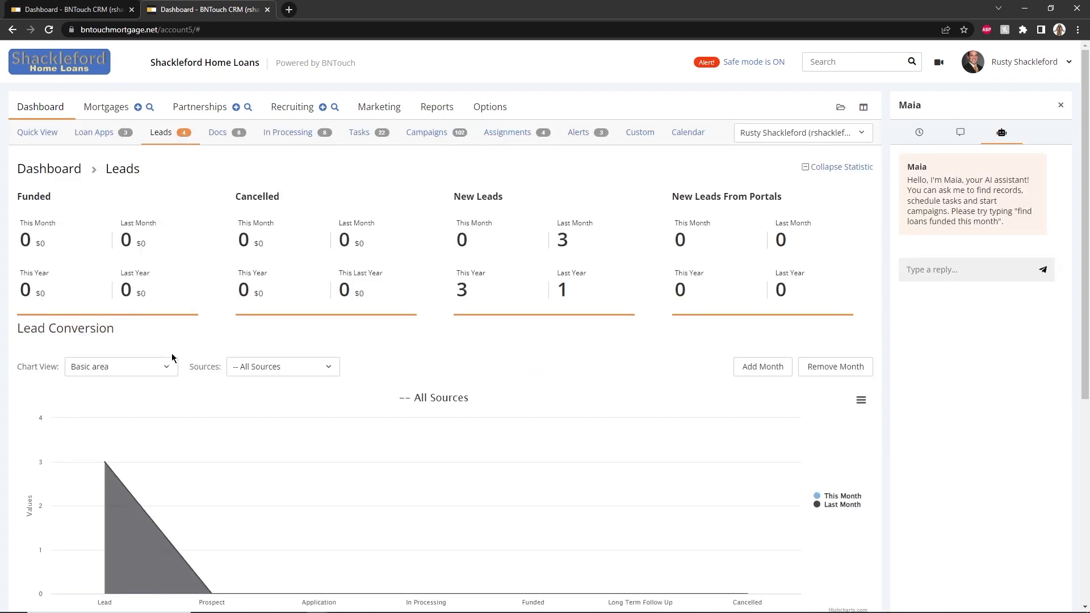
Check the lead source choices and the chart's print and download options without changes
left_click(277, 369)
left_click(454, 371)
scroll(650, 365, "down", 3)
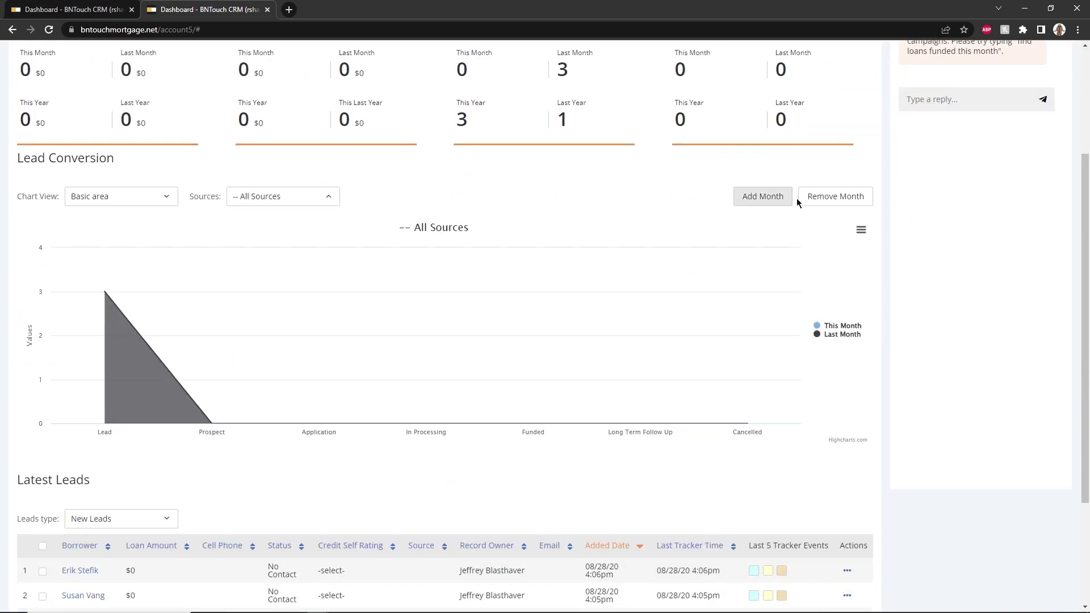
left_click(860, 230)
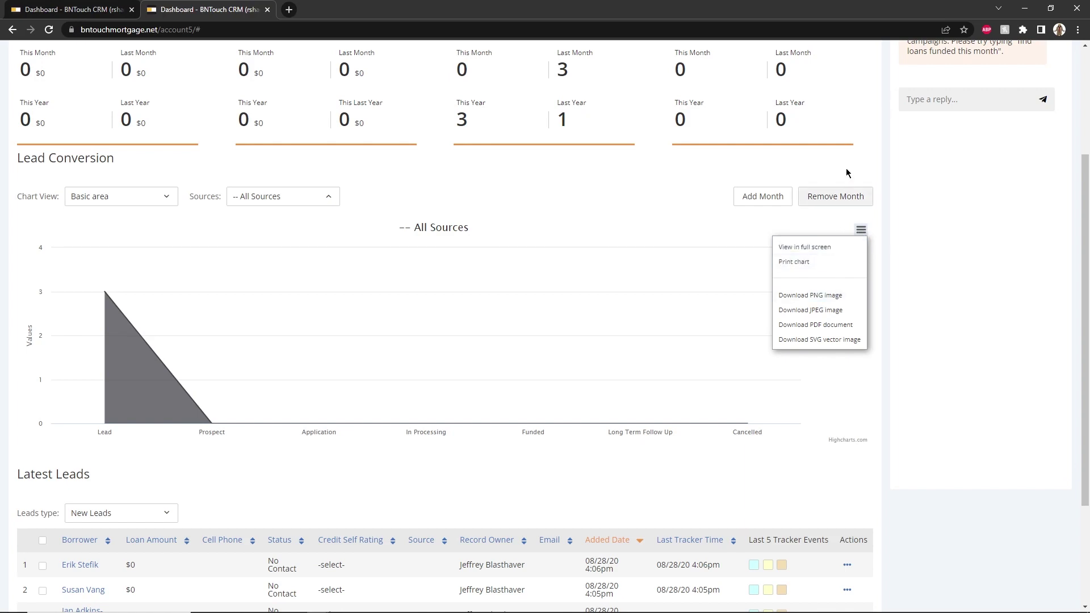
scroll(860, 129, "up", 3)
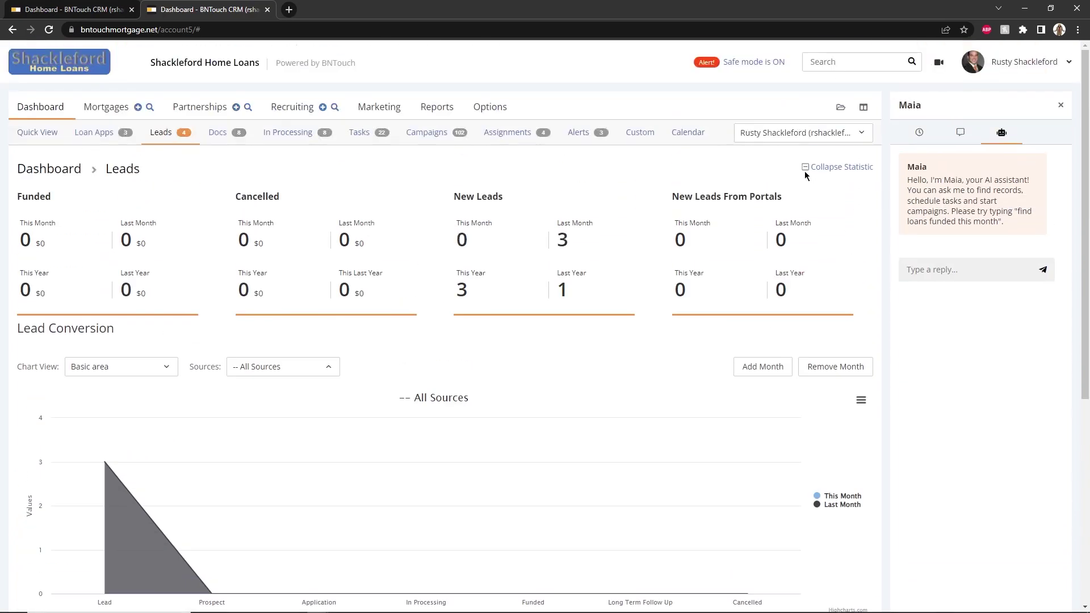
Collapse the statistics and switch the leads table from New Leads to Latest Leads
left_click(806, 169)
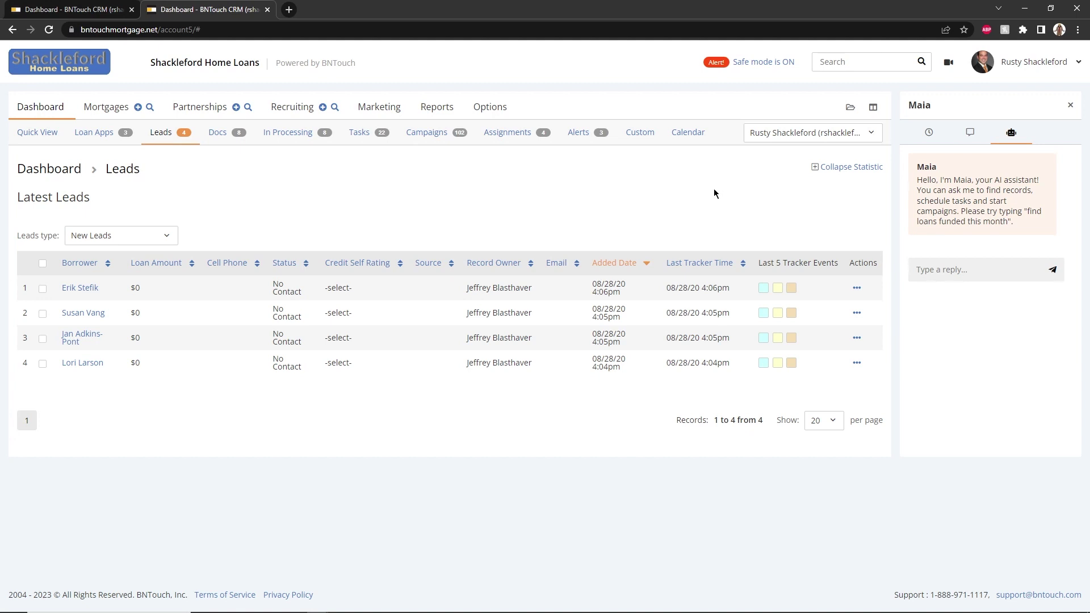
left_click(103, 240)
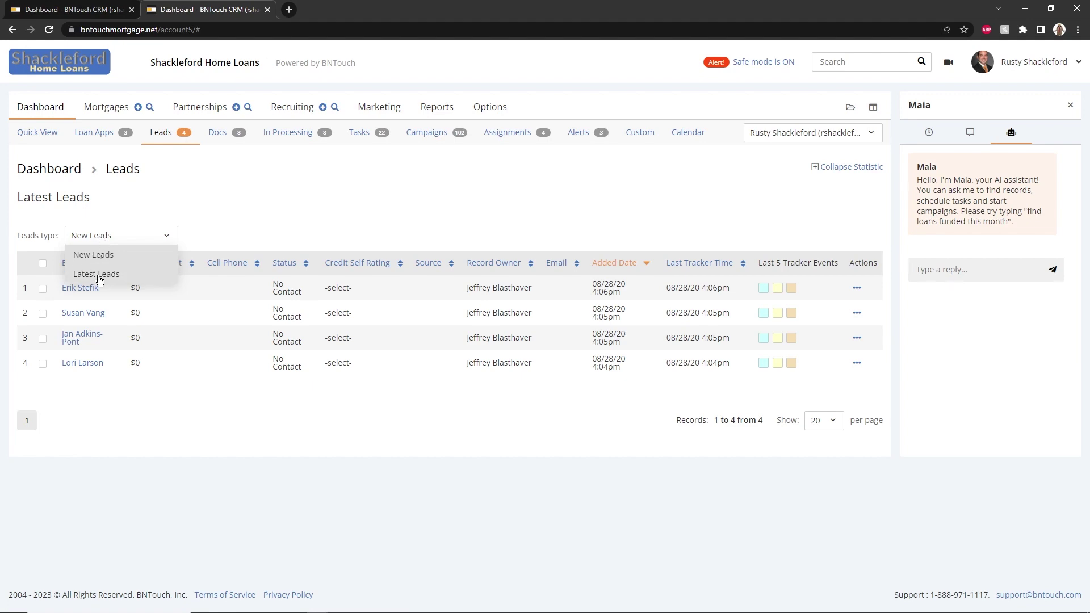
left_click(98, 274)
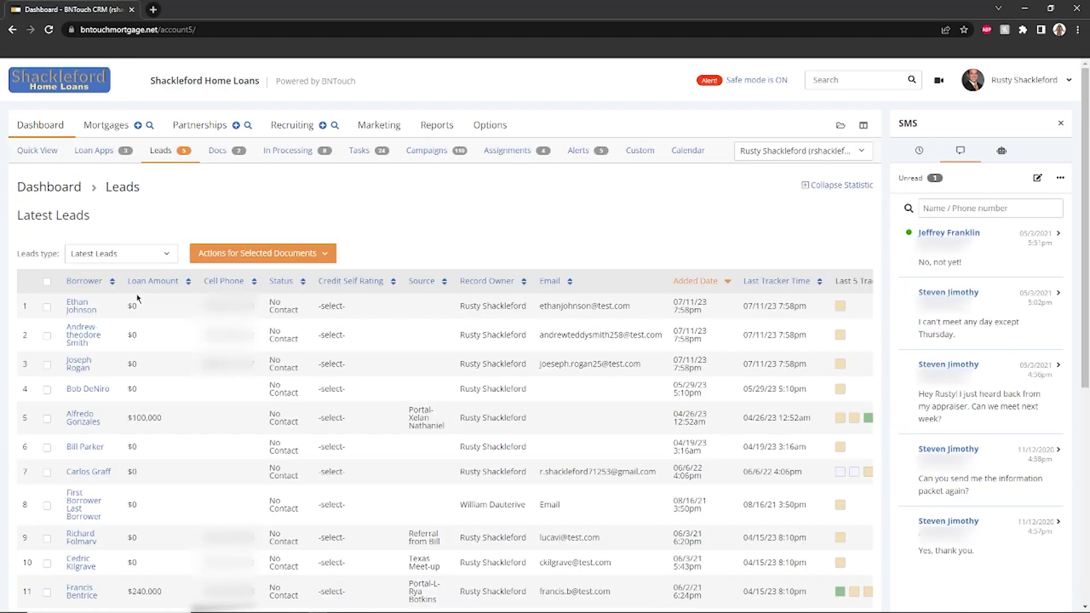
Open Documents, show uploaded documents, and look at the first document's actions
left_click(218, 151)
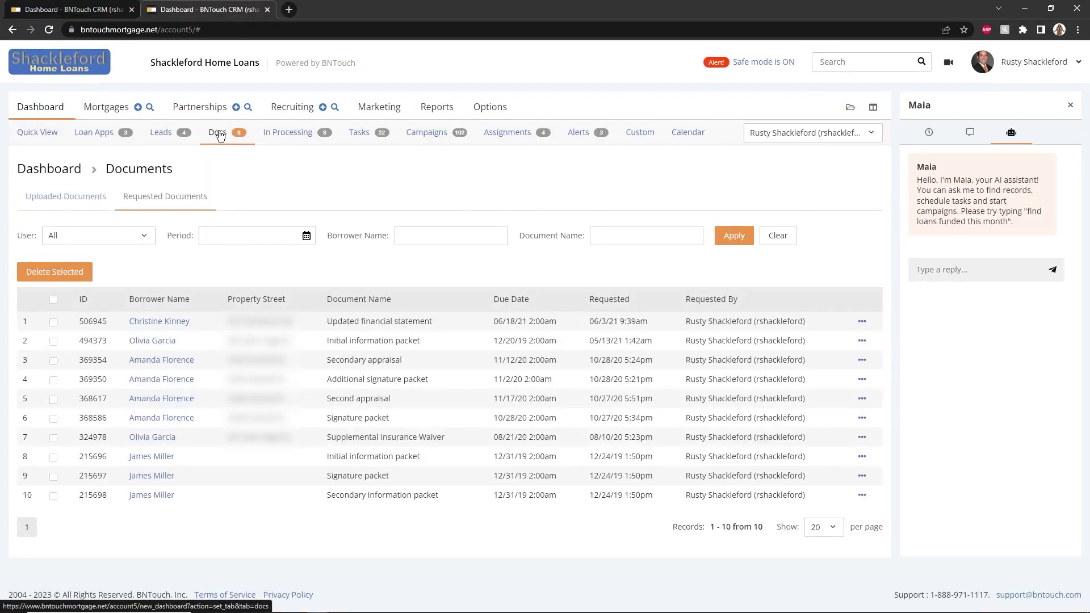
left_click(79, 197)
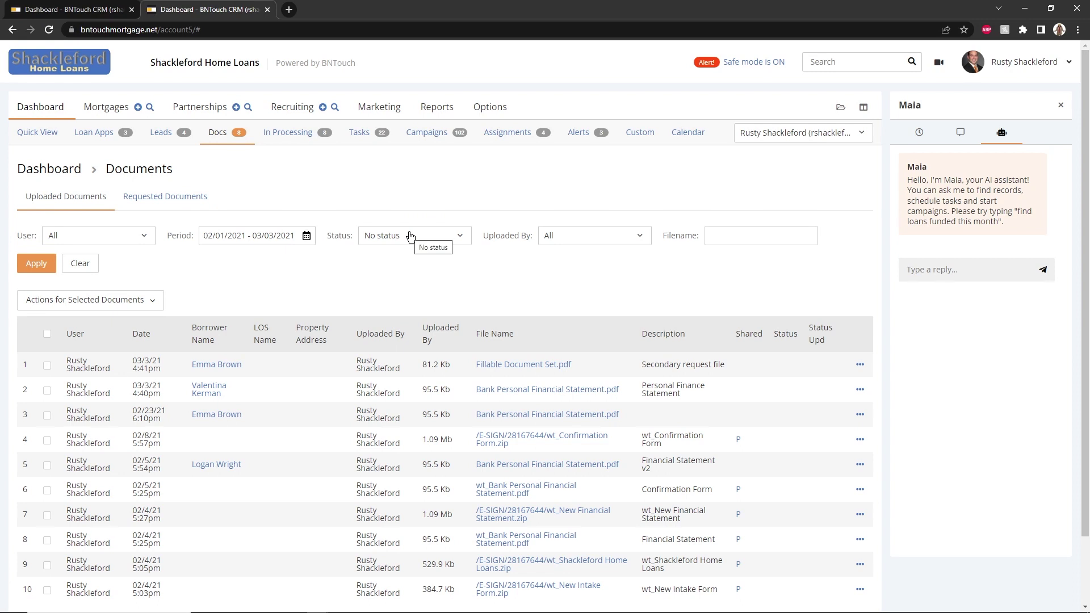
left_click(410, 237)
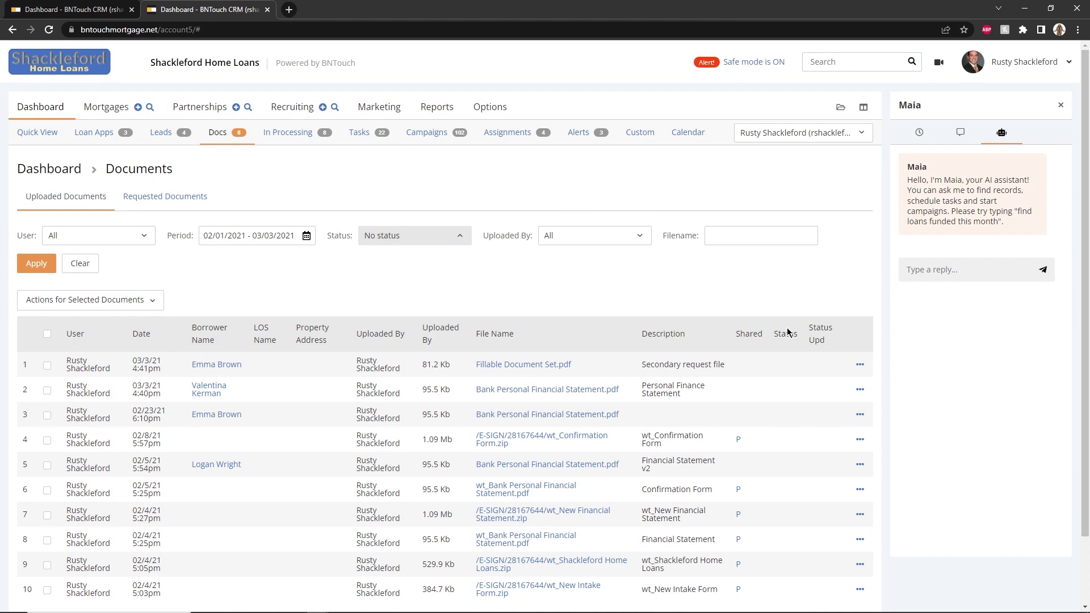
left_click(860, 364)
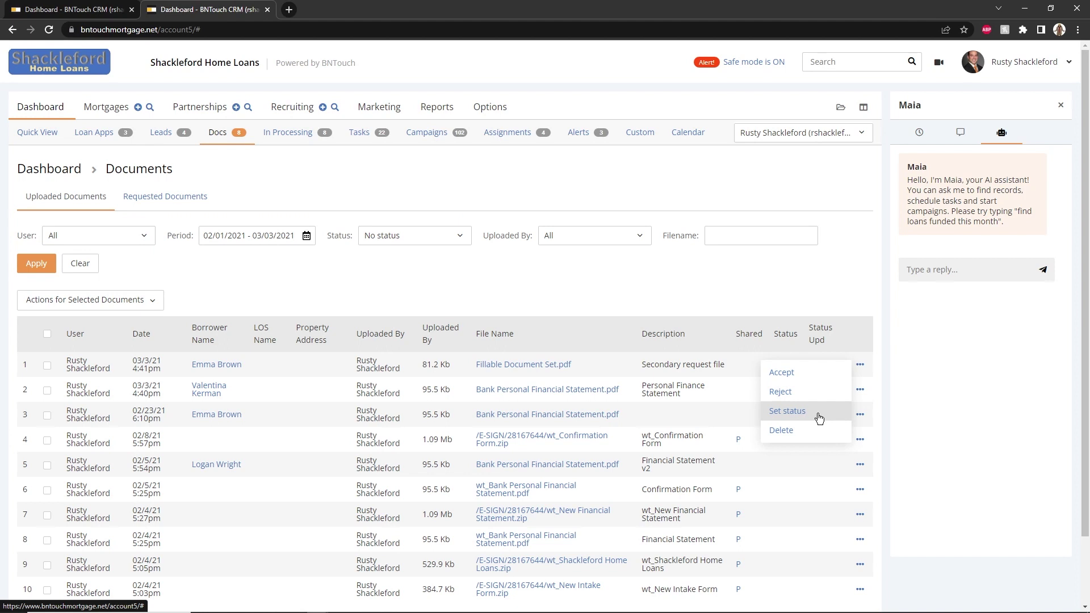
left_click(886, 371)
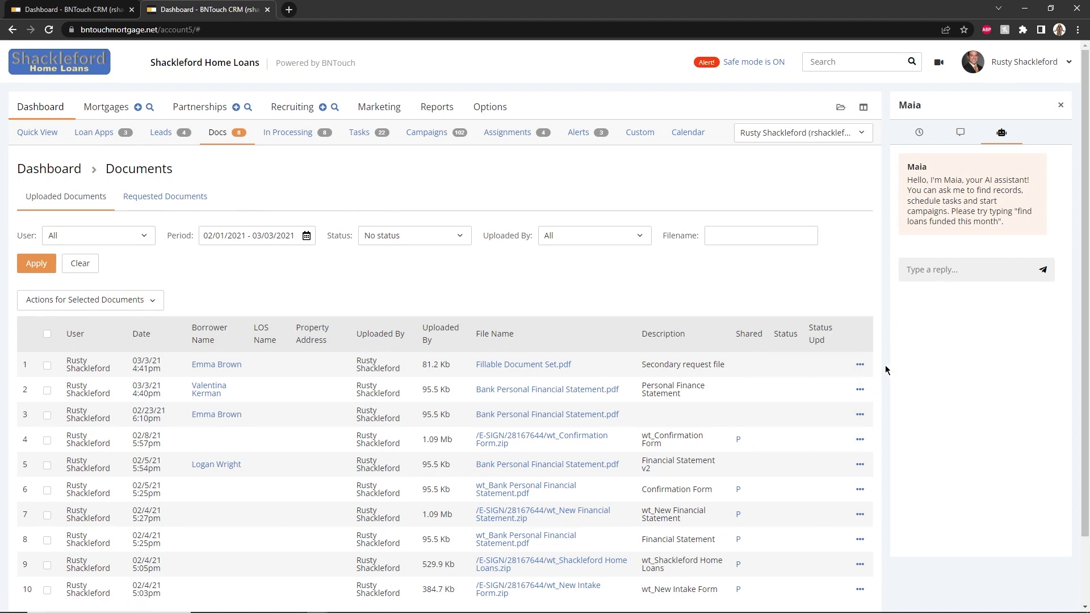
Filter uploads to Borrowers with filename 'Bank' and apply the filters
left_click(427, 243)
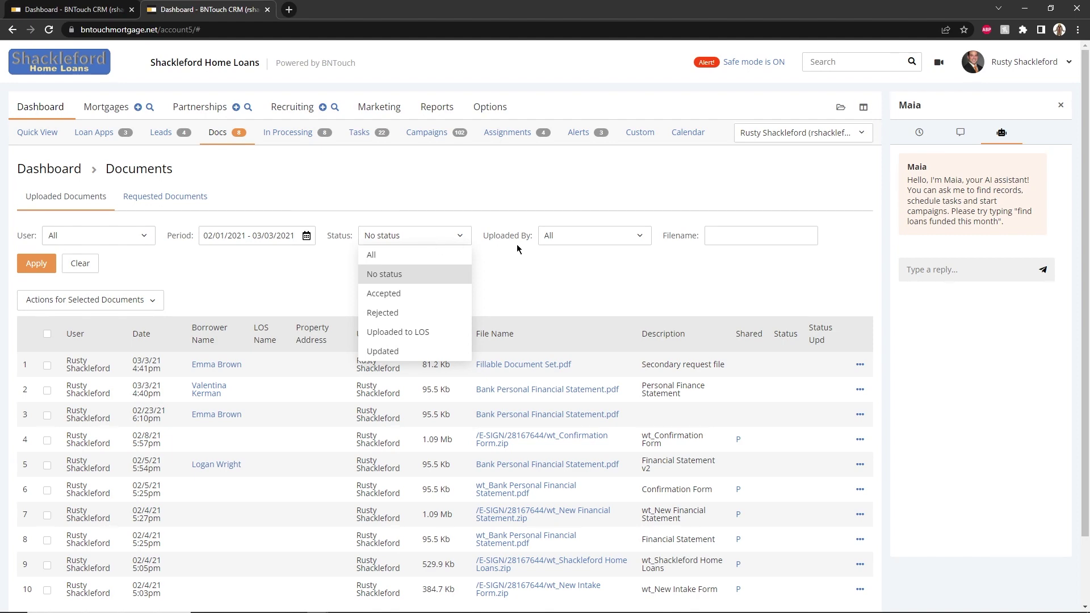
left_click(742, 235)
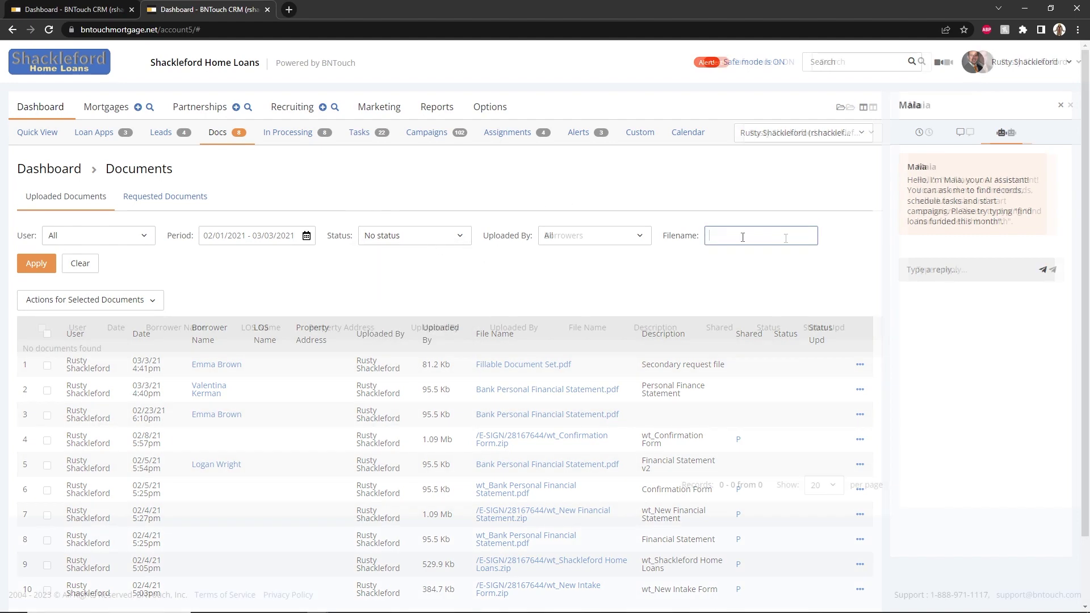
type("k")
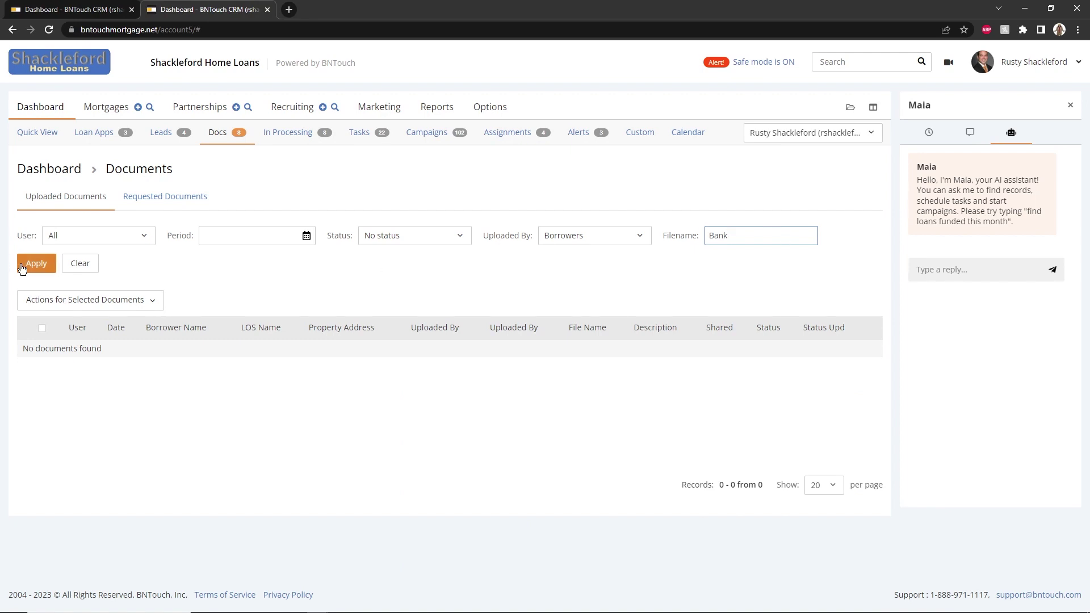
left_click(36, 263)
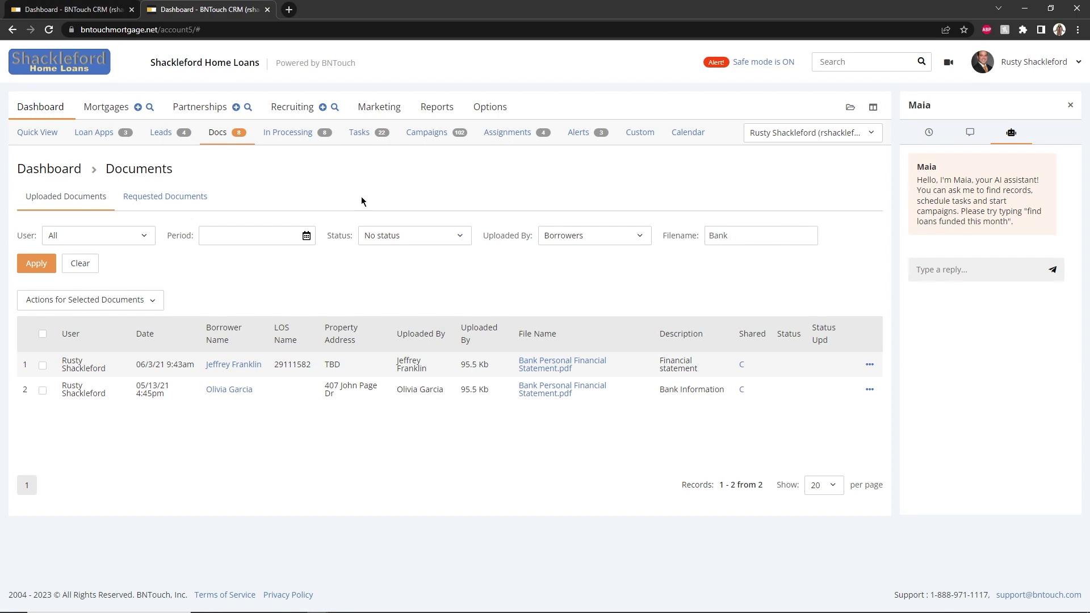
Open the In Processing dashboard and set its Graph Type to Basic bar
left_click(288, 136)
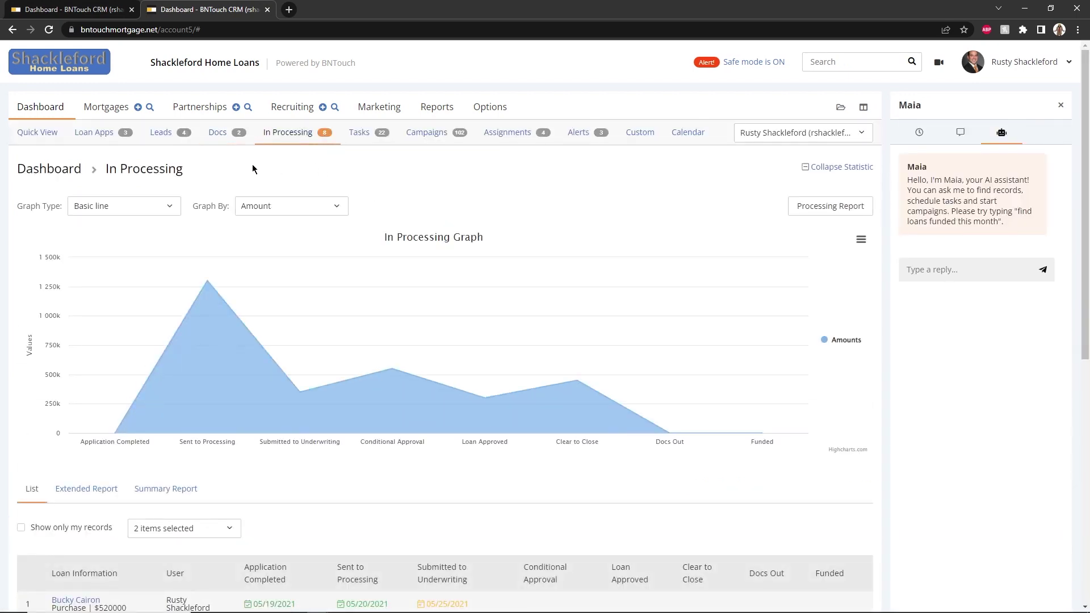
left_click(138, 207)
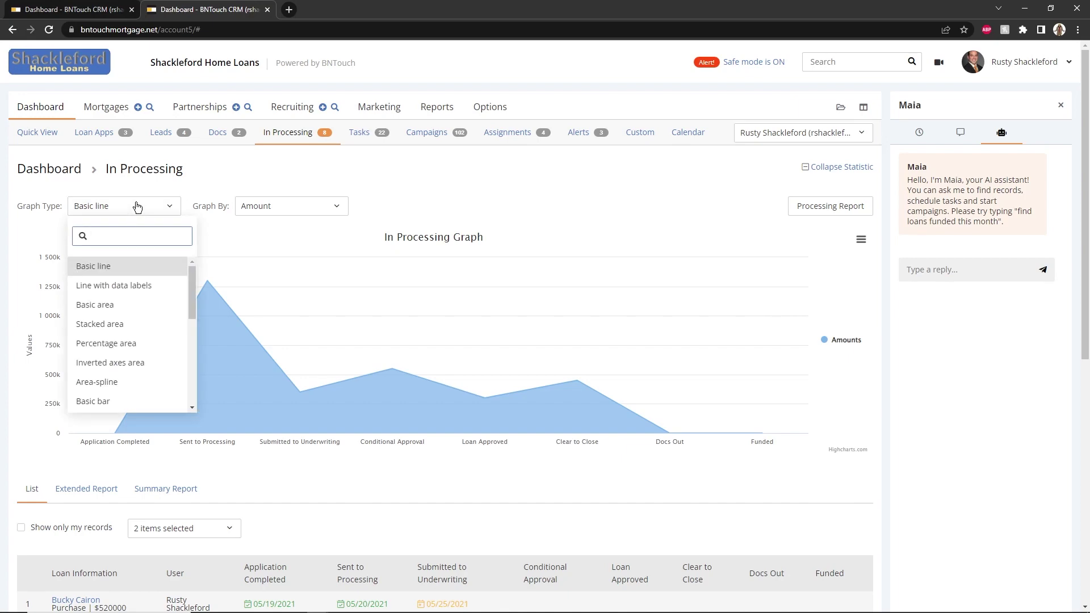
left_click(91, 401)
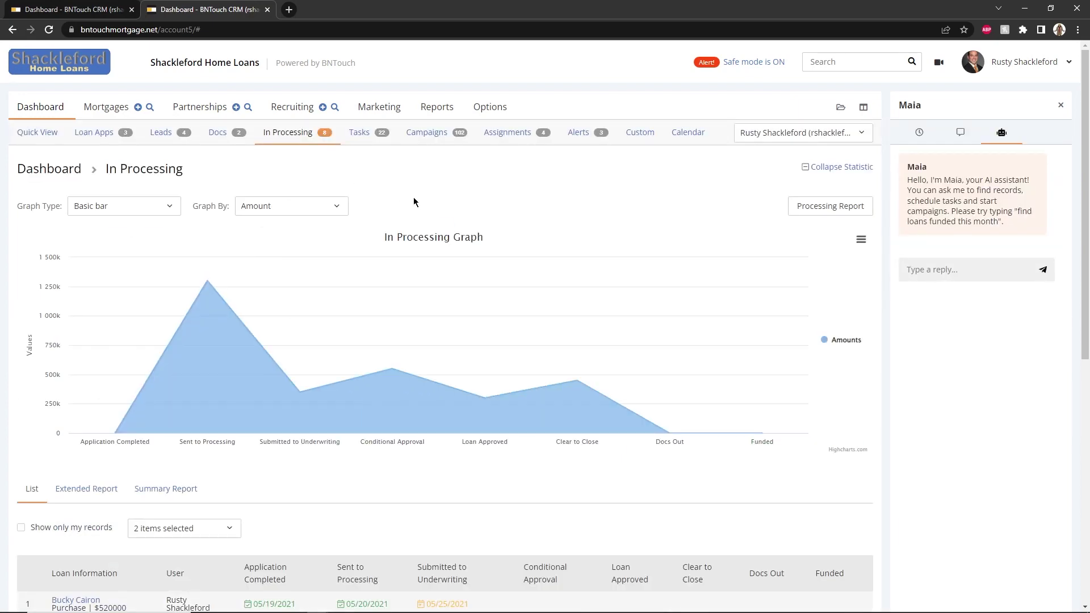
scroll(413, 197, "down", 8)
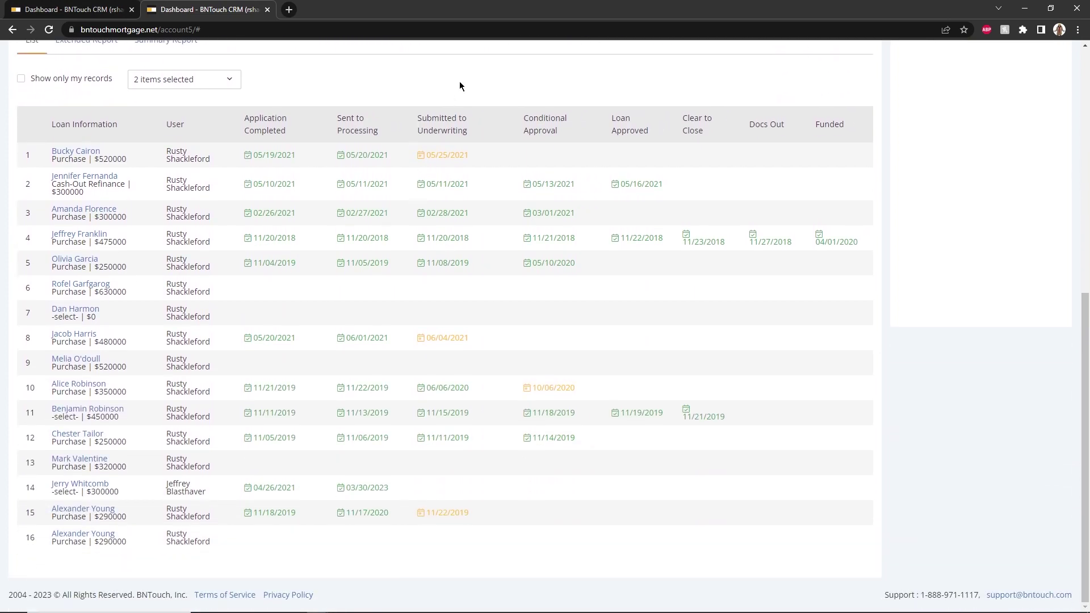
scroll(194, 122, "up", 1)
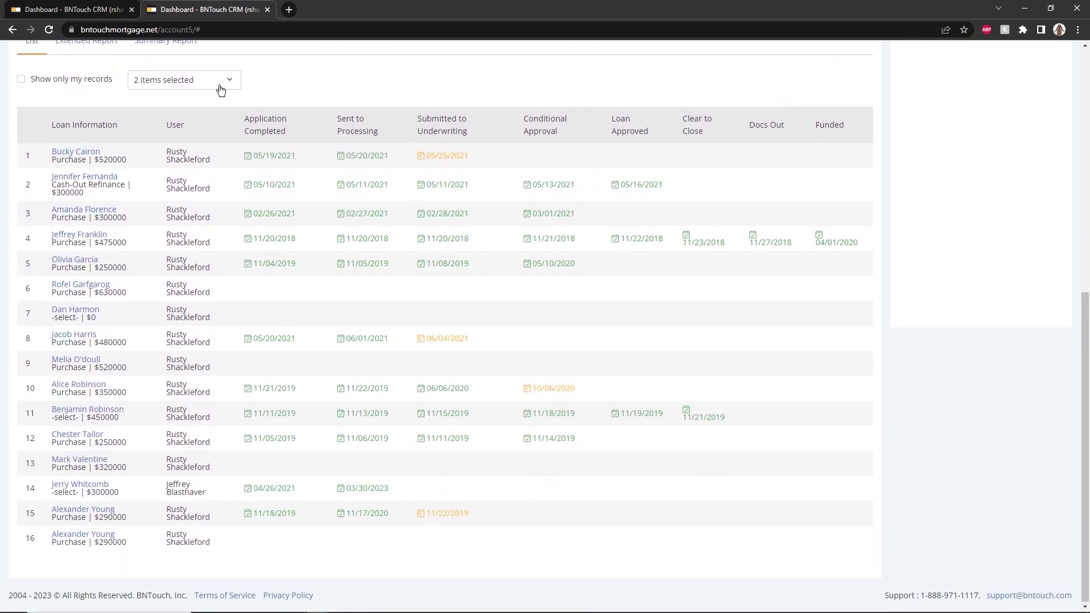
scroll(194, 124, "up", 6)
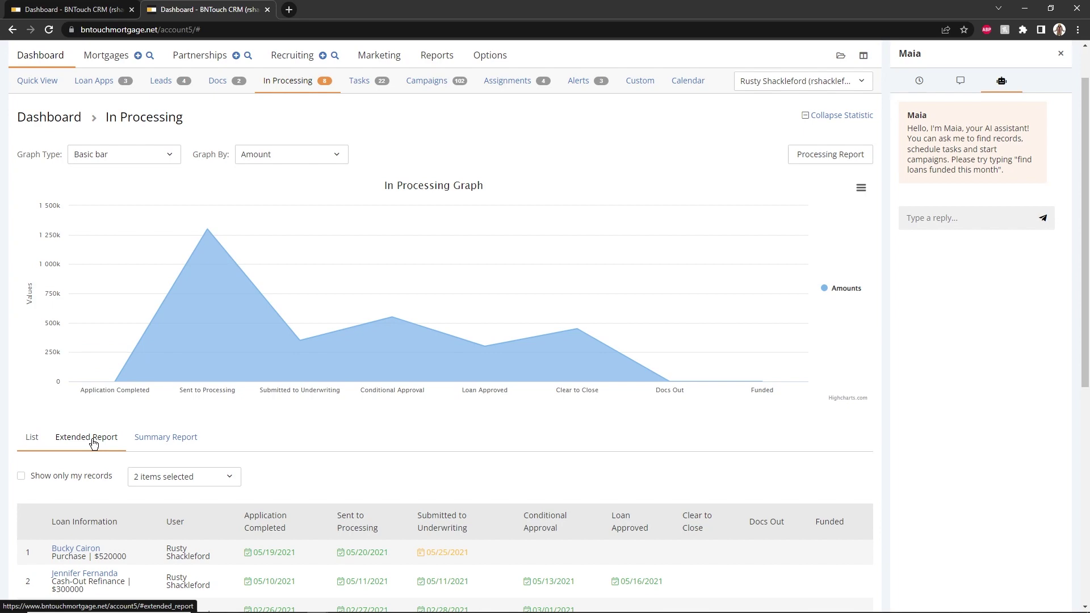
Show the Extended Report listing loans in processing by stage
left_click(93, 442)
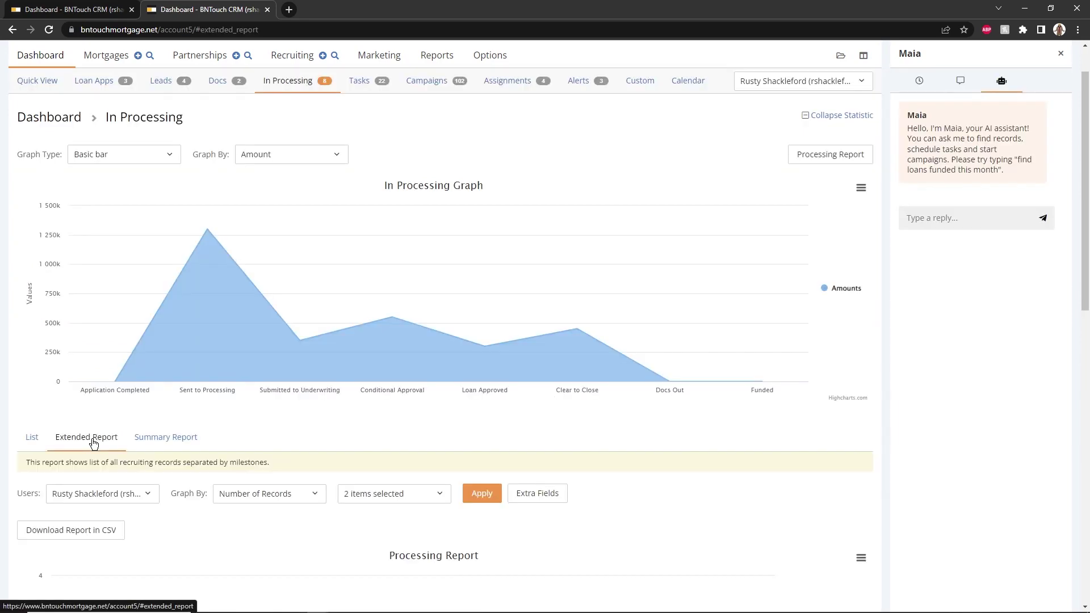
scroll(301, 402, "down", 6)
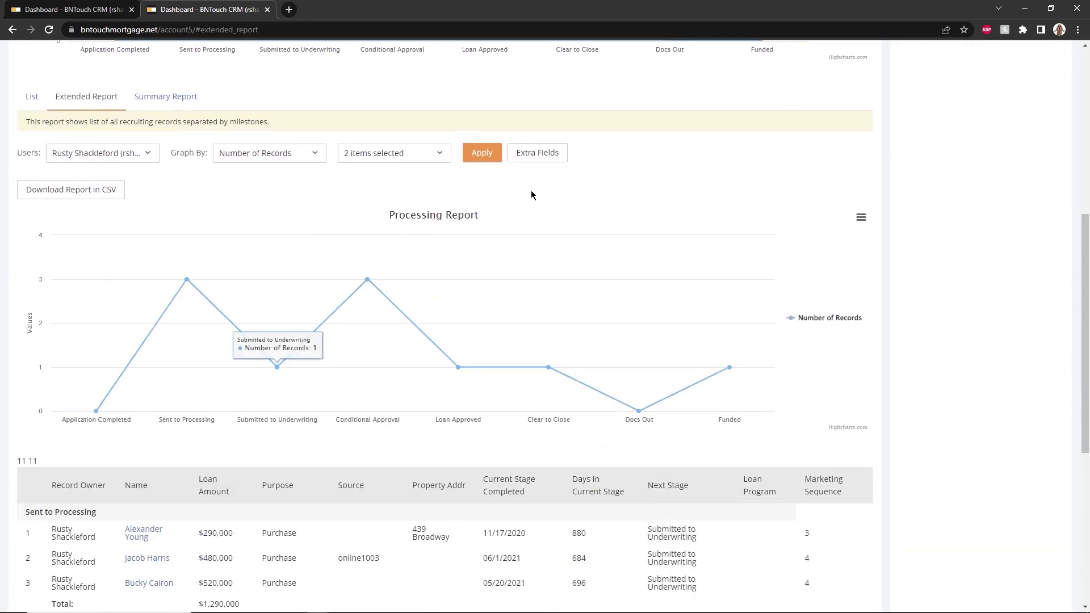
scroll(314, 228, "up", 7)
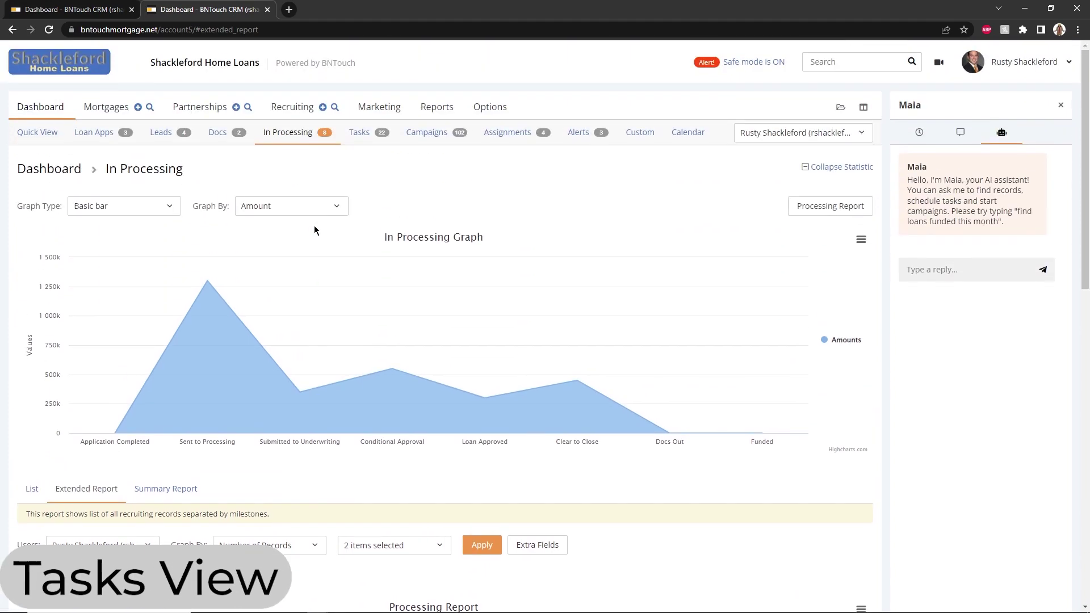
Open Tasks, view Missed Tasks and ToDo List, then return to the APR 15, 2023 calendar
left_click(366, 131)
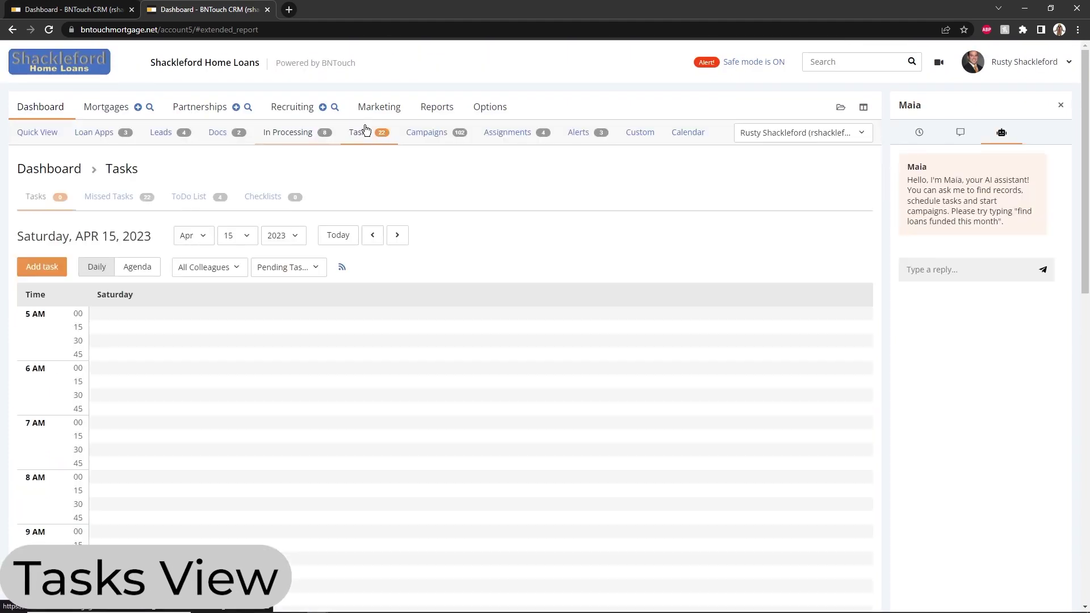
left_click(121, 204)
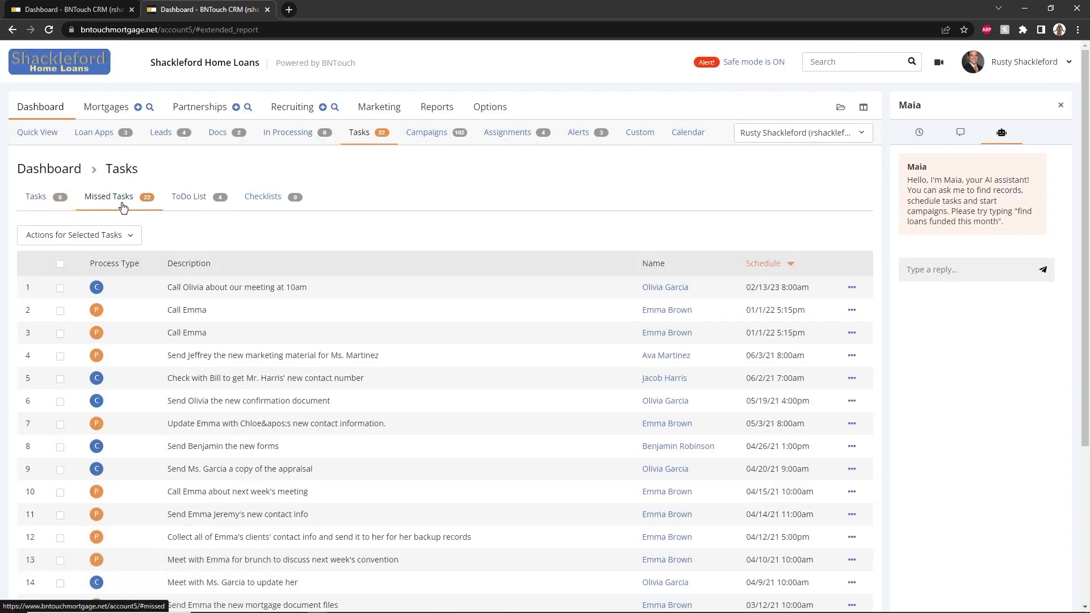
left_click(197, 204)
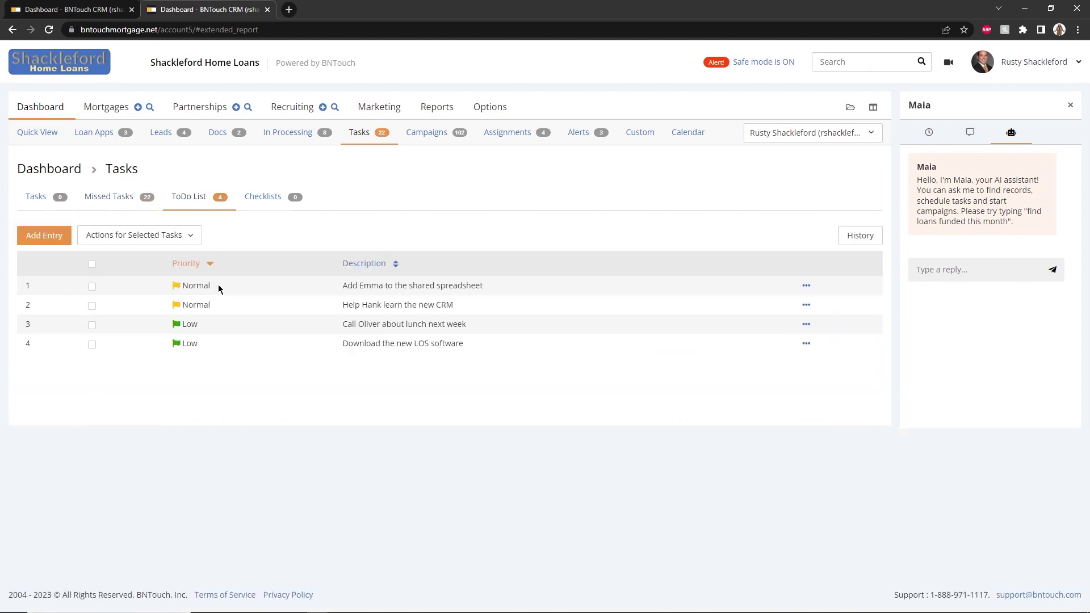
left_click(40, 206)
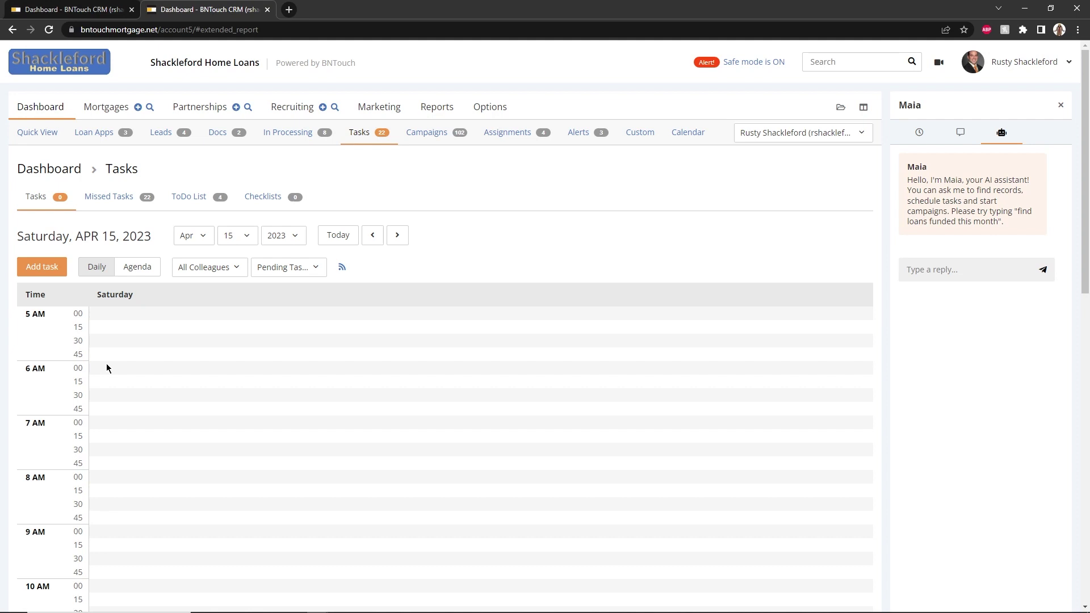
Show the 22 missed tasks, check bulk actions, and view the first task's options
left_click(136, 208)
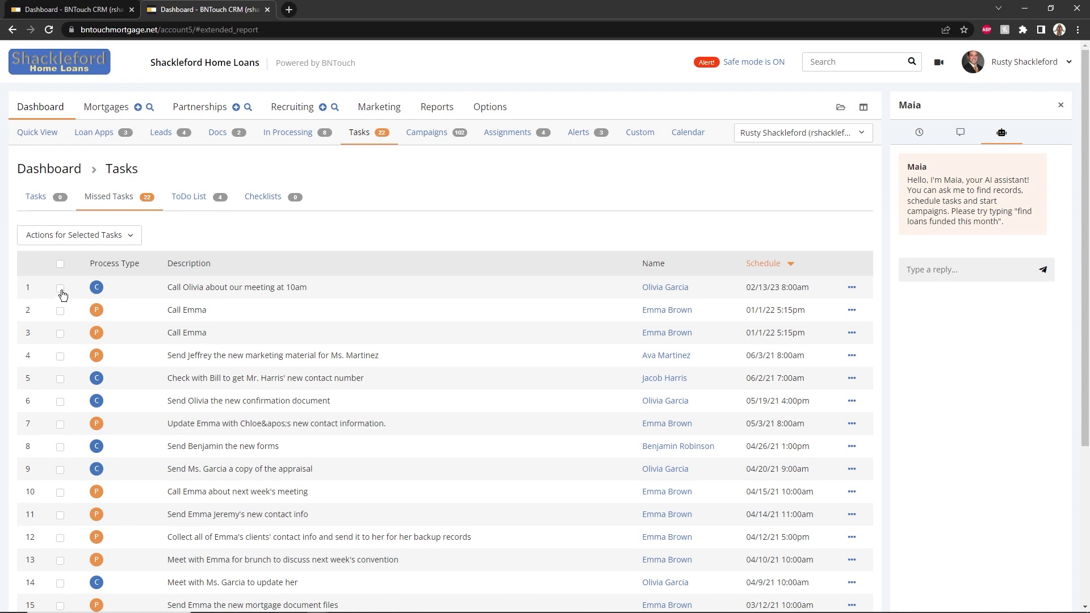
left_click(91, 241)
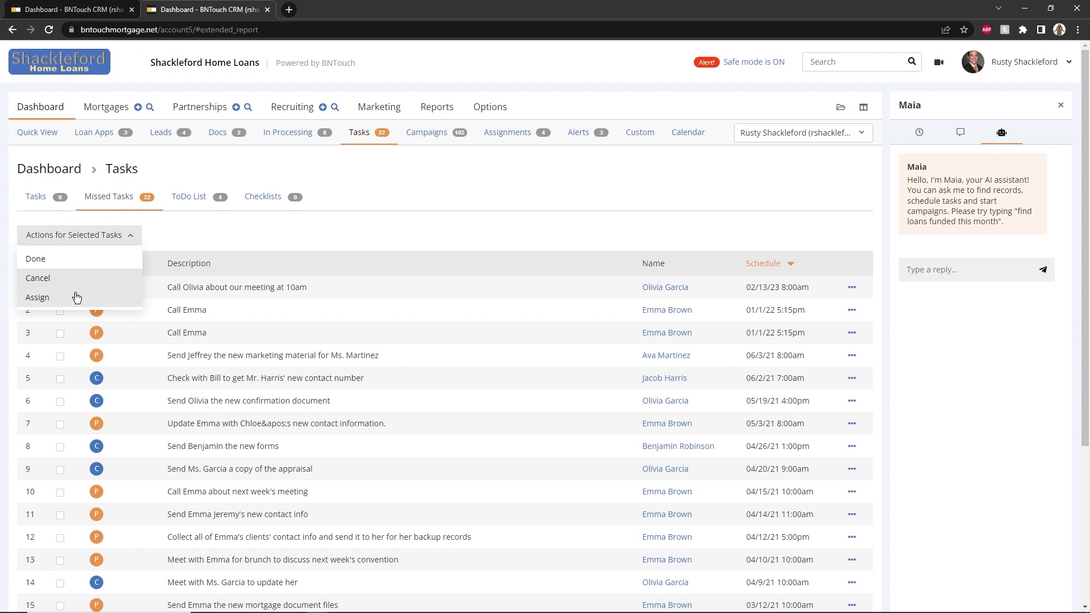
left_click(199, 240)
left_click(851, 287)
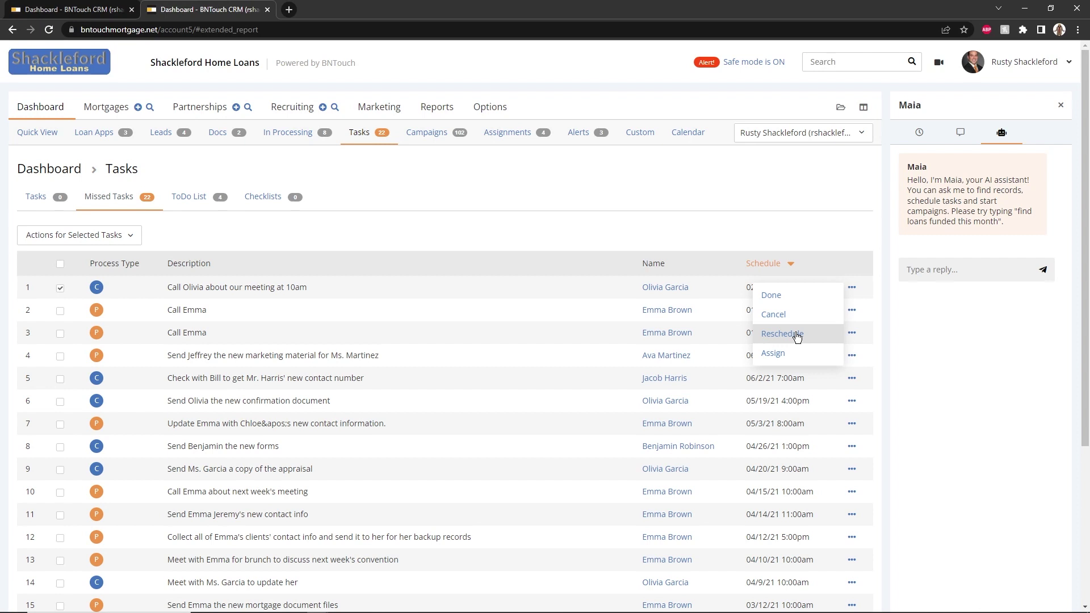
Open the ToDo List and discard a new entry draft left at Low Priority
left_click(196, 198)
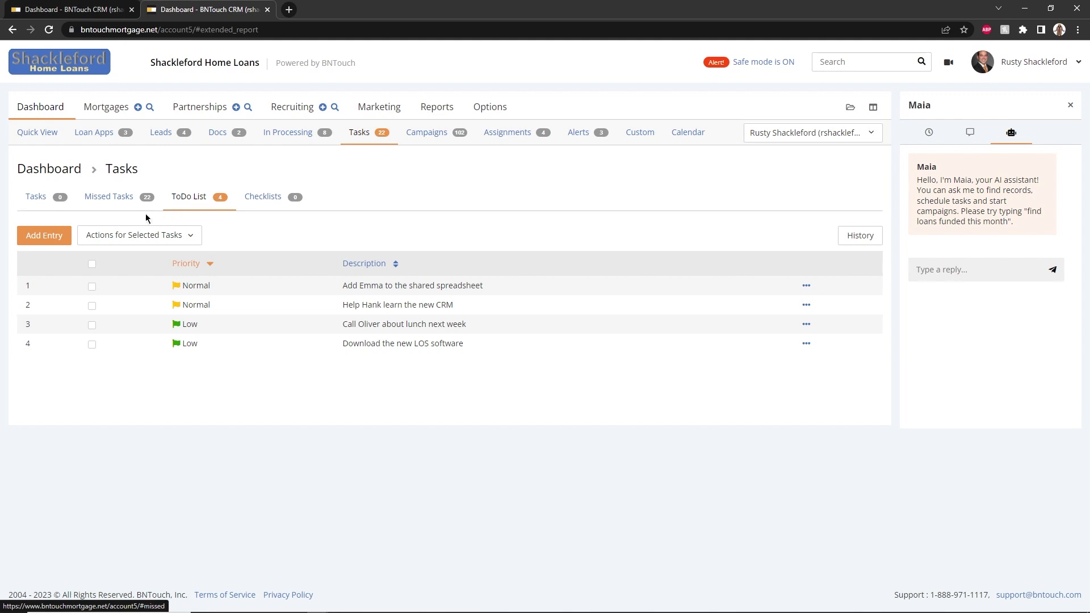
left_click(37, 245)
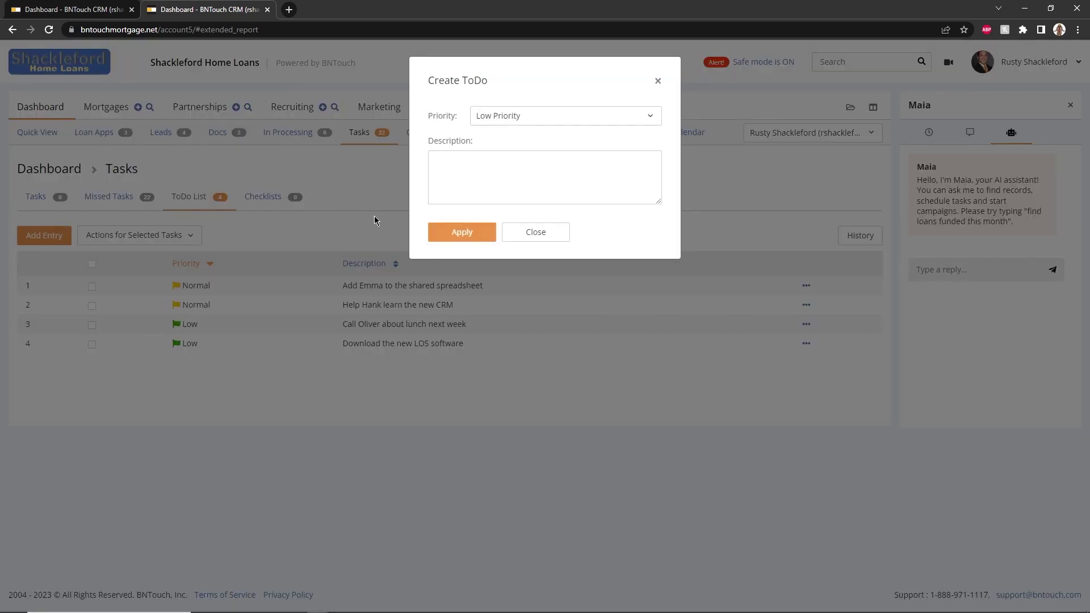
left_click(565, 122)
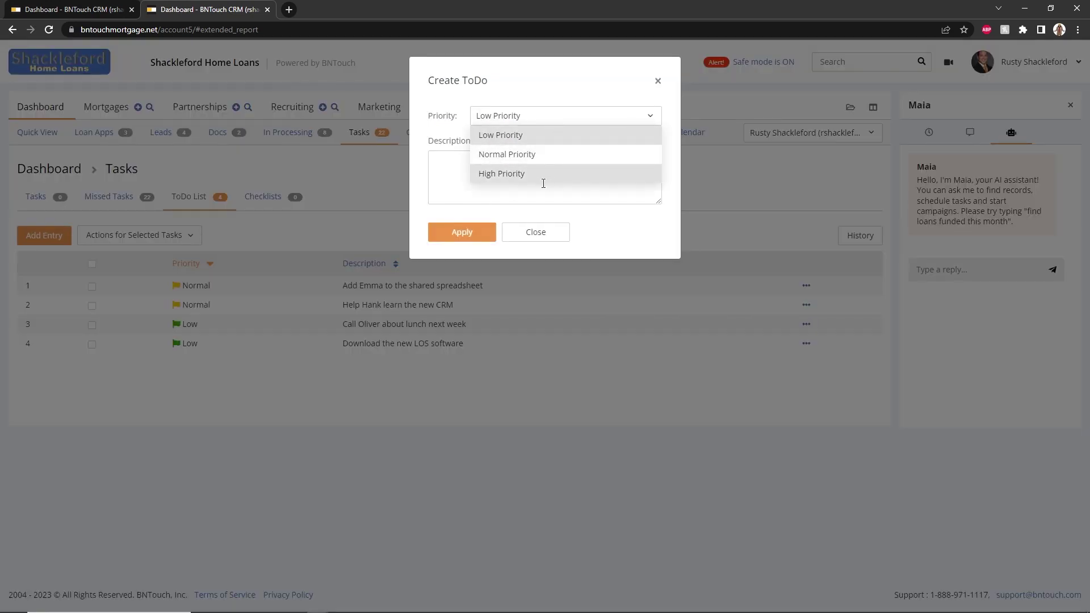
left_click(565, 215)
left_click(507, 317)
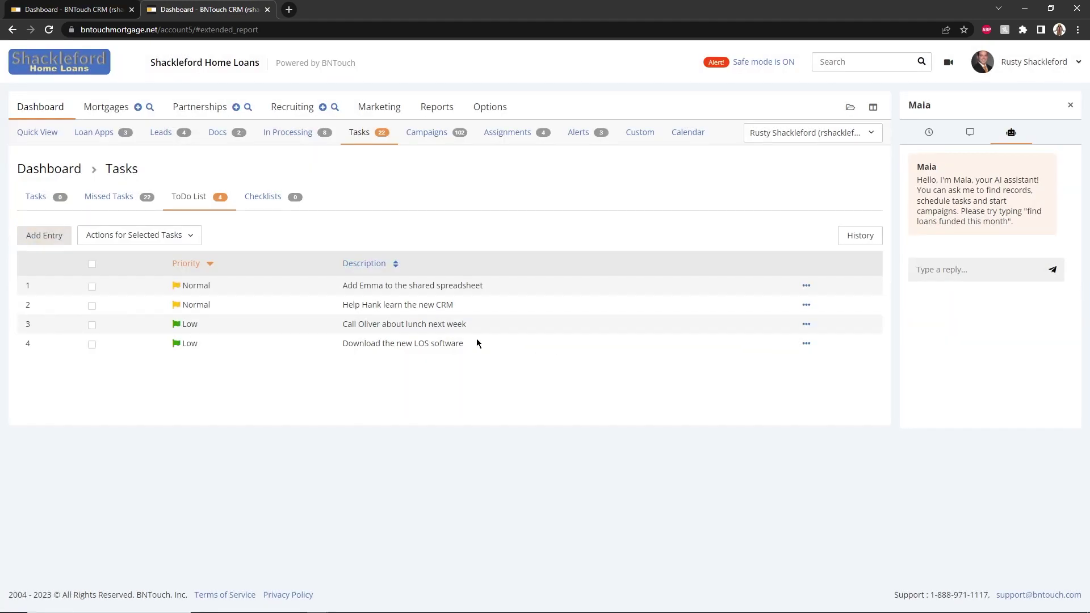
Sort the ToDo list by priority, Low first, inspect bulk and row actions, and open History
left_click(202, 265)
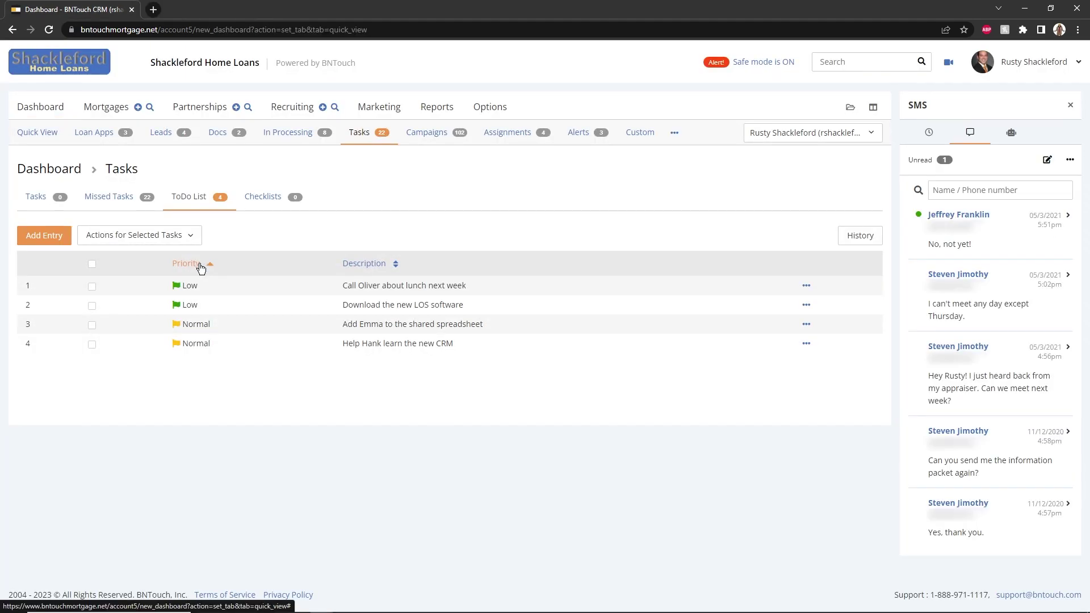
left_click(92, 287)
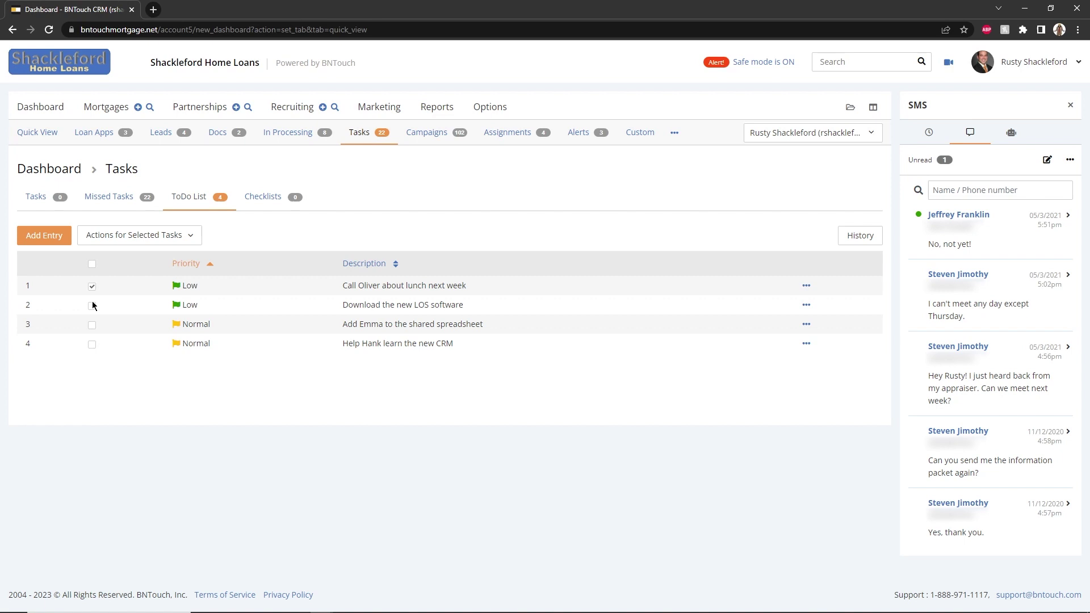
left_click(93, 307)
left_click(140, 236)
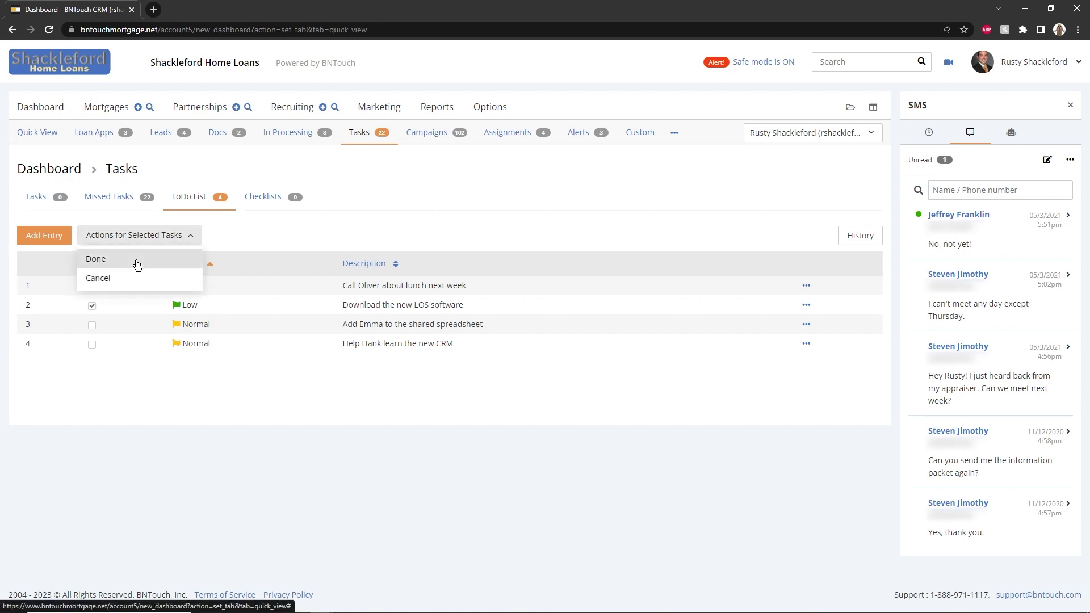
left_click(136, 309)
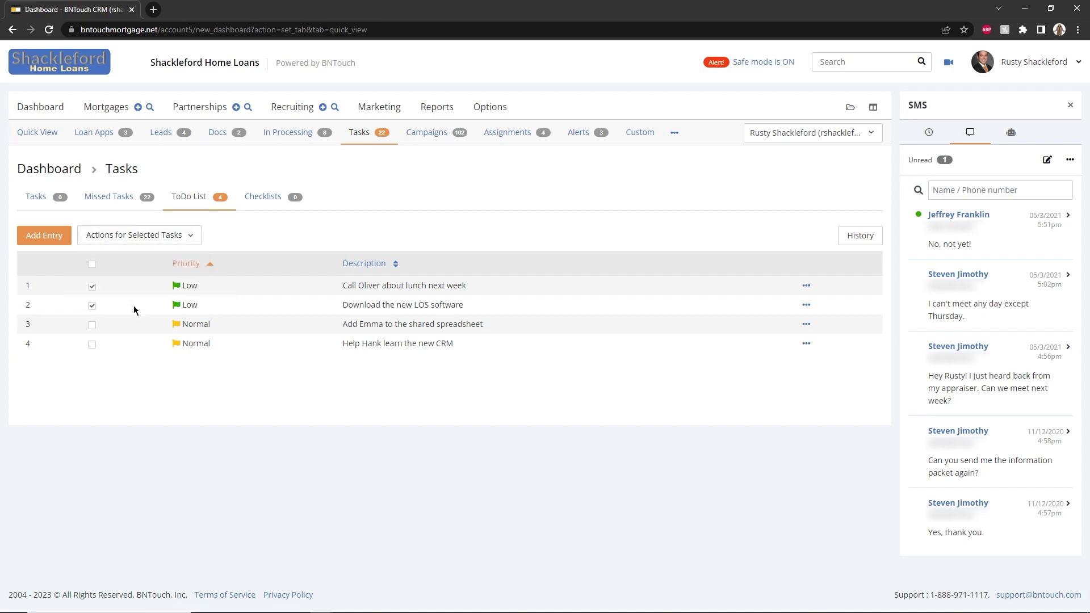
left_click(806, 286)
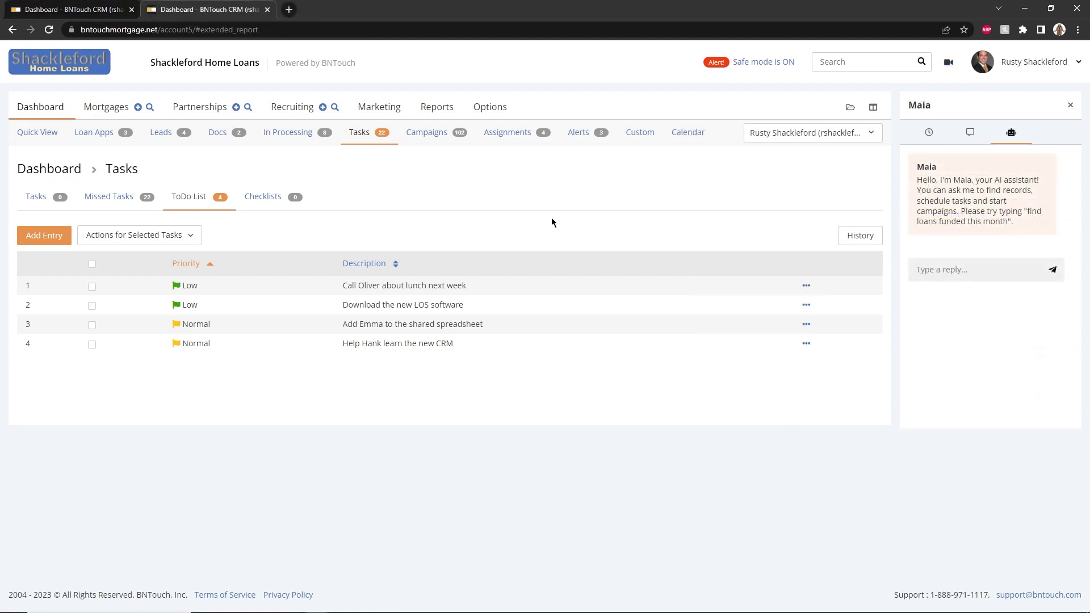
left_click(852, 235)
Start a new task on the daily calendar dated 04/17/2023 starting at 1 pm
left_click(52, 203)
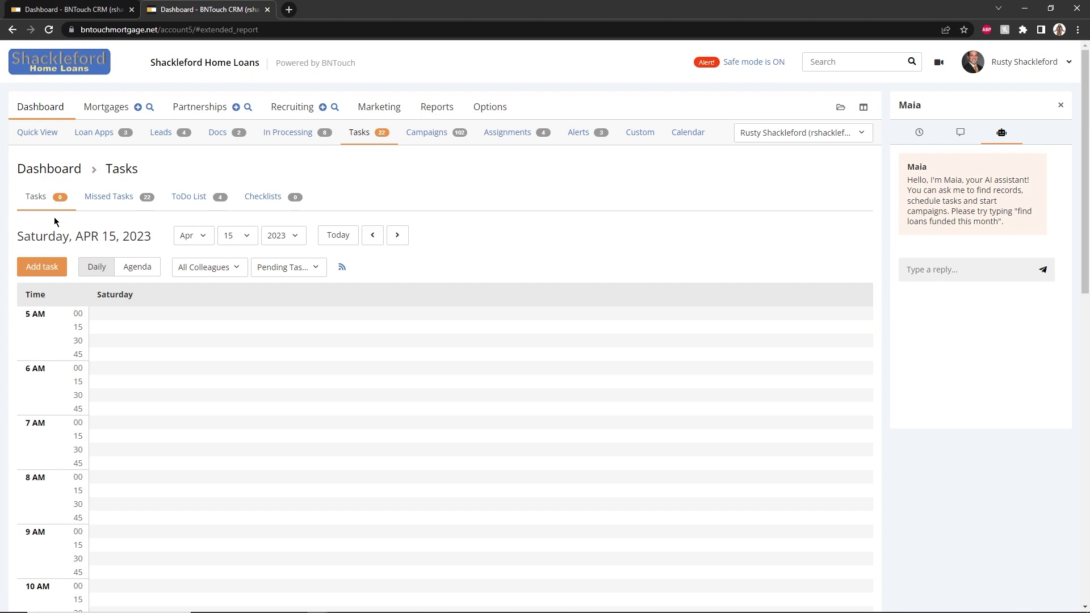
left_click(42, 267)
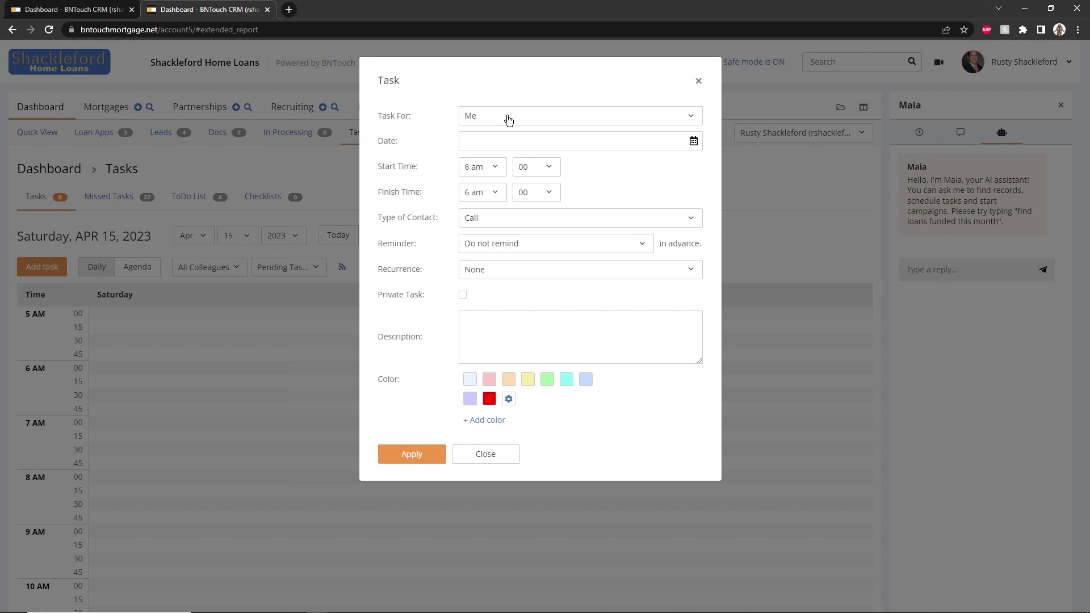
left_click(499, 141)
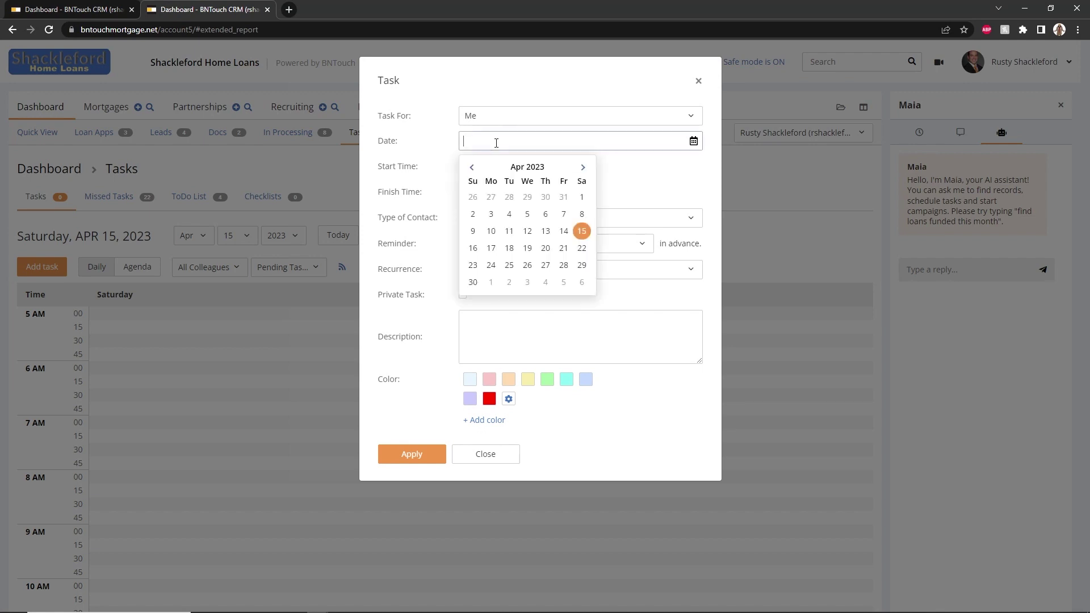
left_click(489, 248)
left_click(482, 170)
scroll(483, 215, "down", 3)
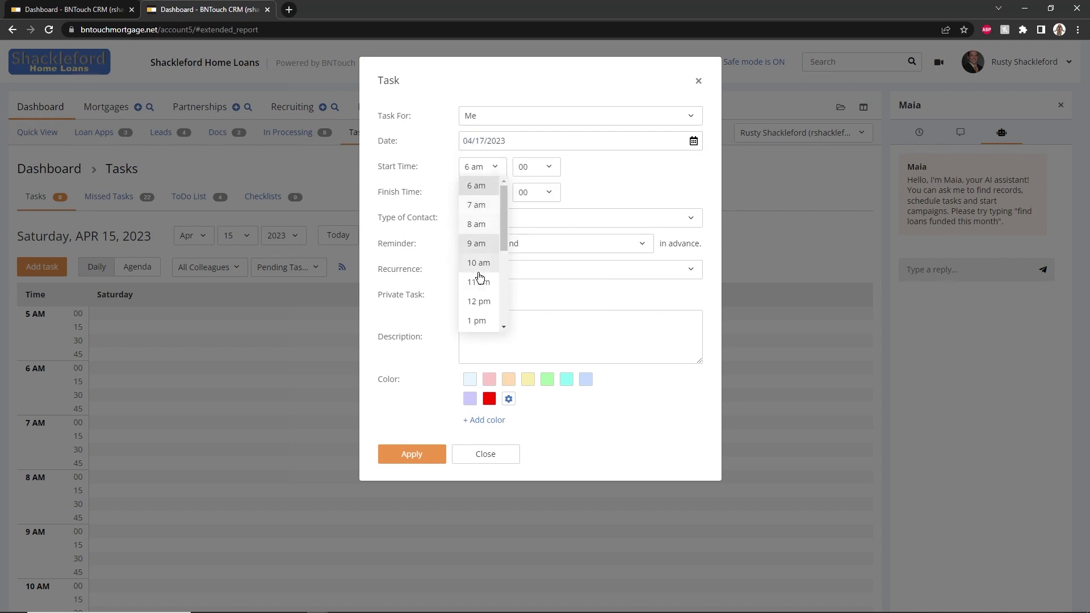
left_click(483, 211)
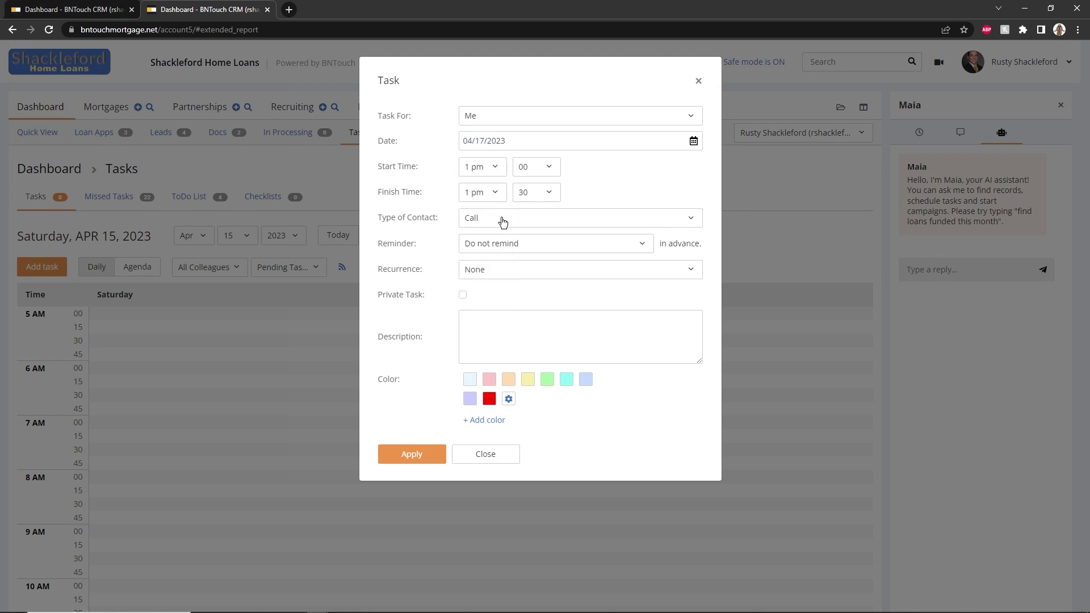
Add a 10-minute reminder, mark it private, describe the call, save, and advance to APR 17
left_click(502, 245)
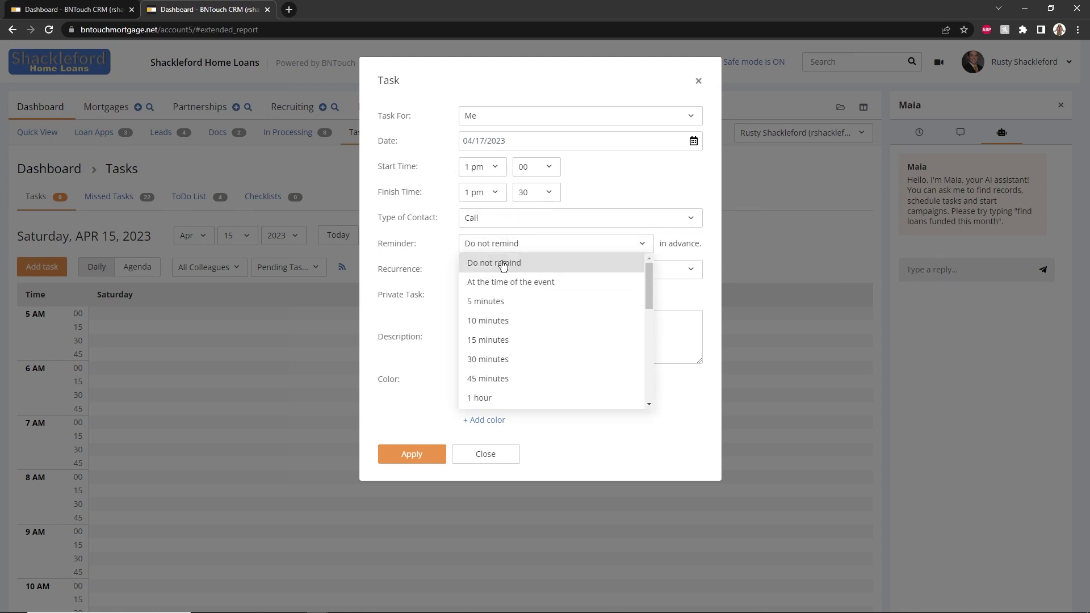
left_click(499, 317)
left_click(463, 295)
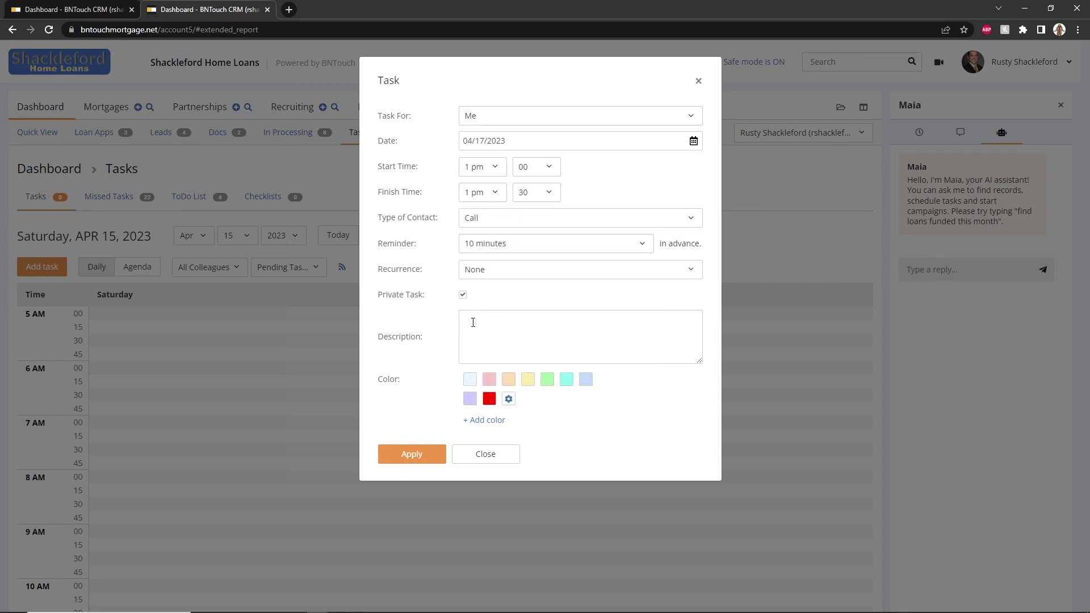
left_click(472, 320)
type("Ca")
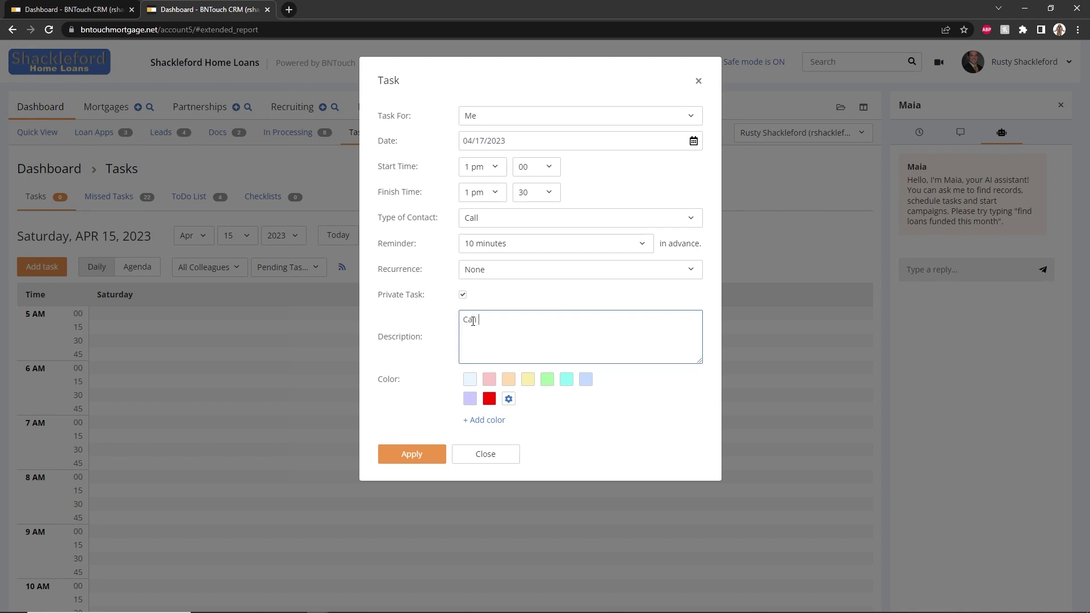
type("ll Phillip")
left_click(549, 425)
left_click(413, 455)
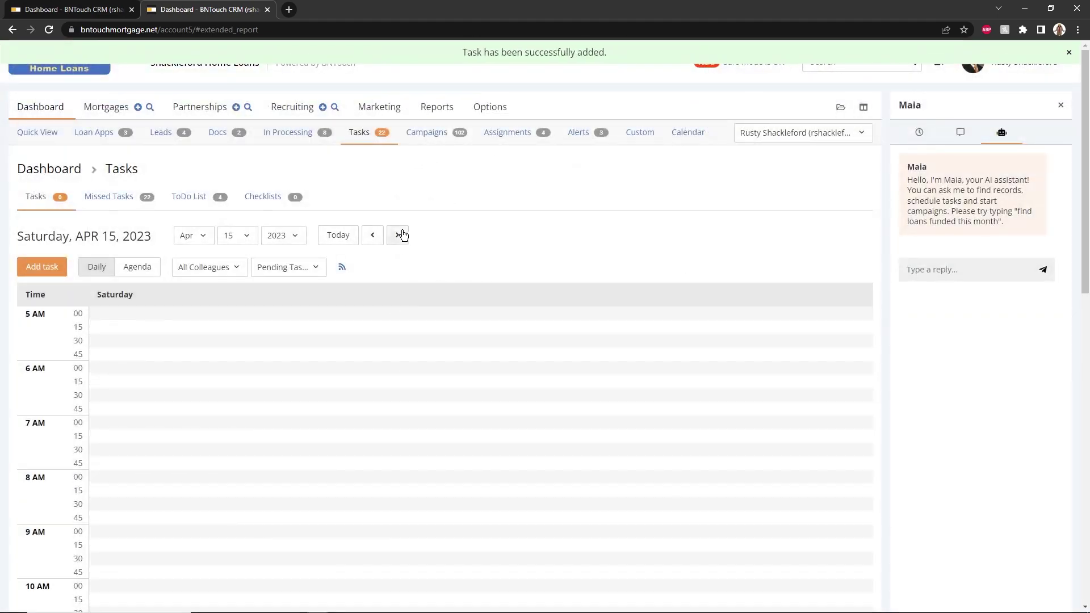
left_click(398, 236)
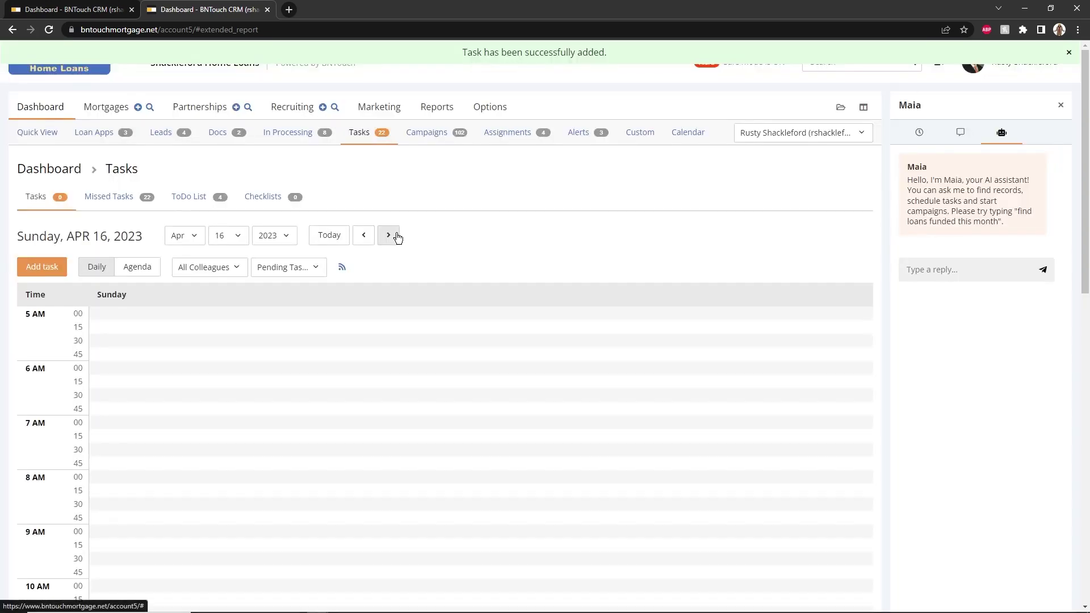
left_click(397, 236)
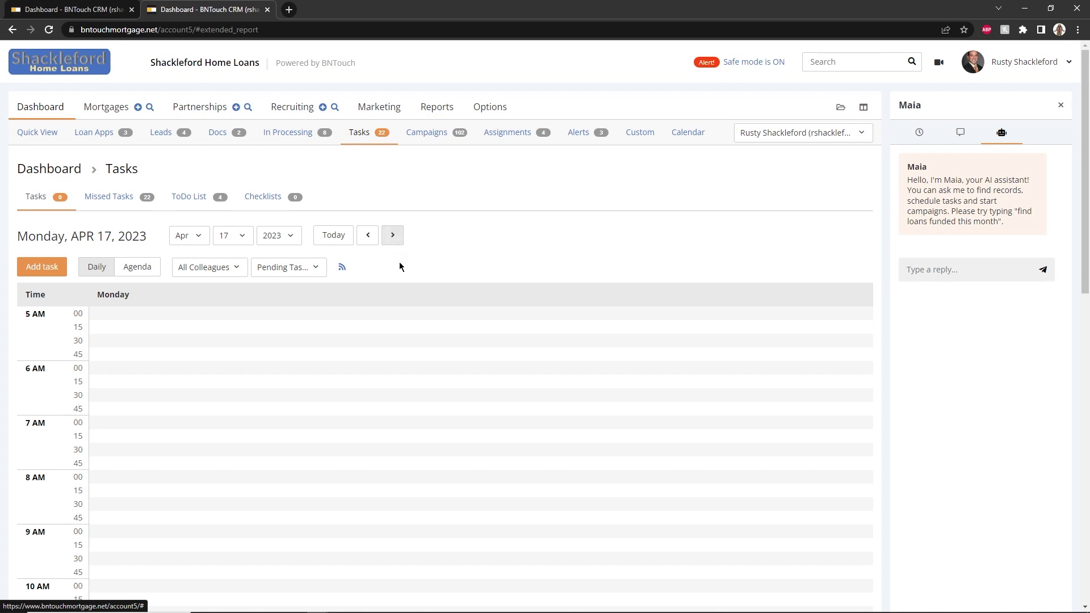
Find the 1 PM call task on Monday, April 17 and open its details
scroll(404, 288, "down", 8)
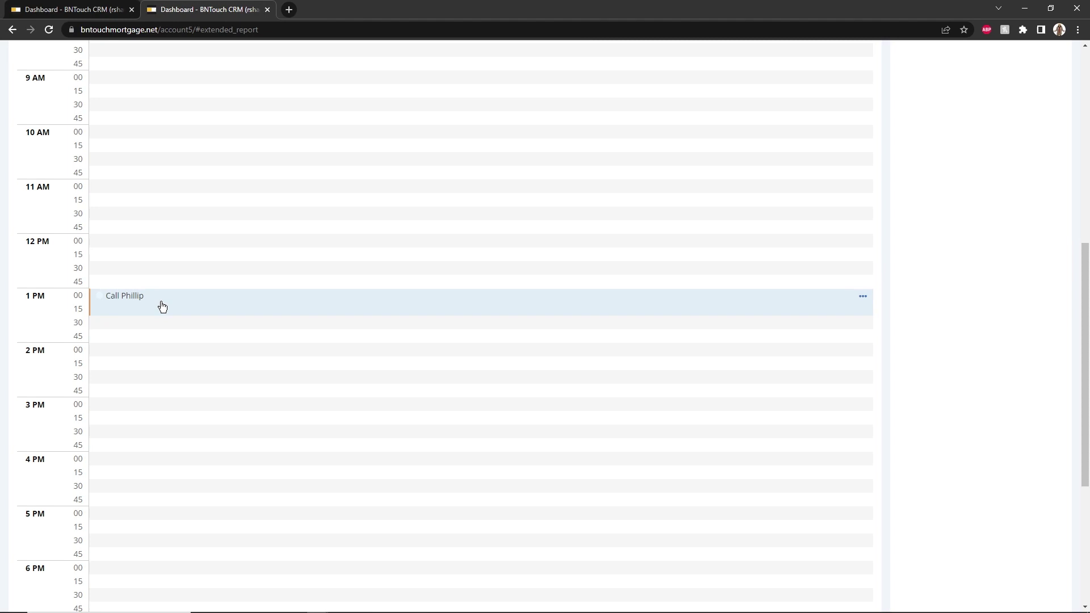
scroll(212, 312, "up", 8)
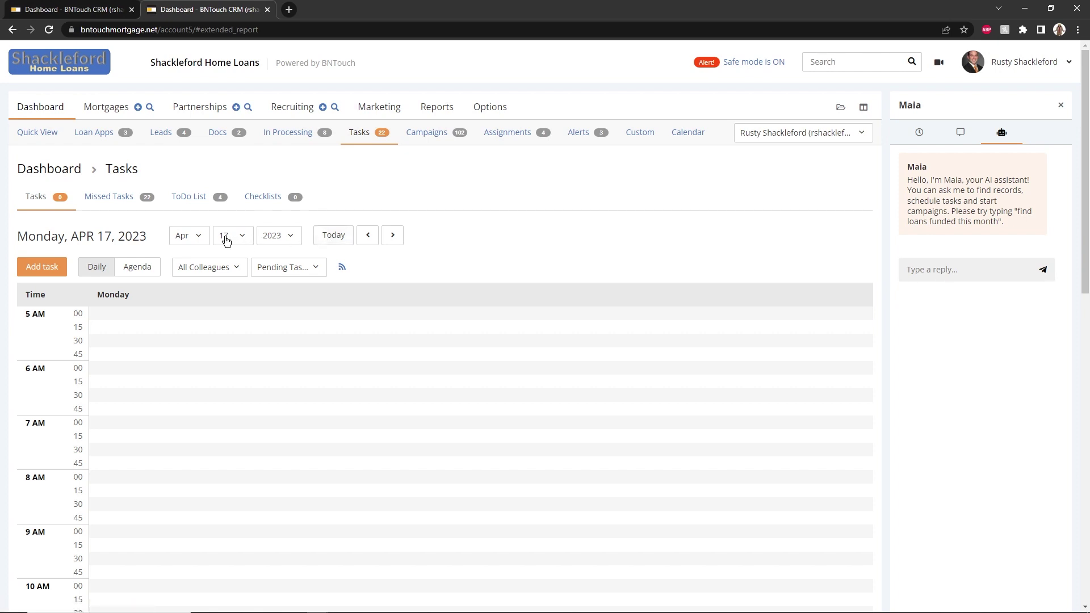
left_click(202, 242)
left_click(284, 237)
left_click(291, 233)
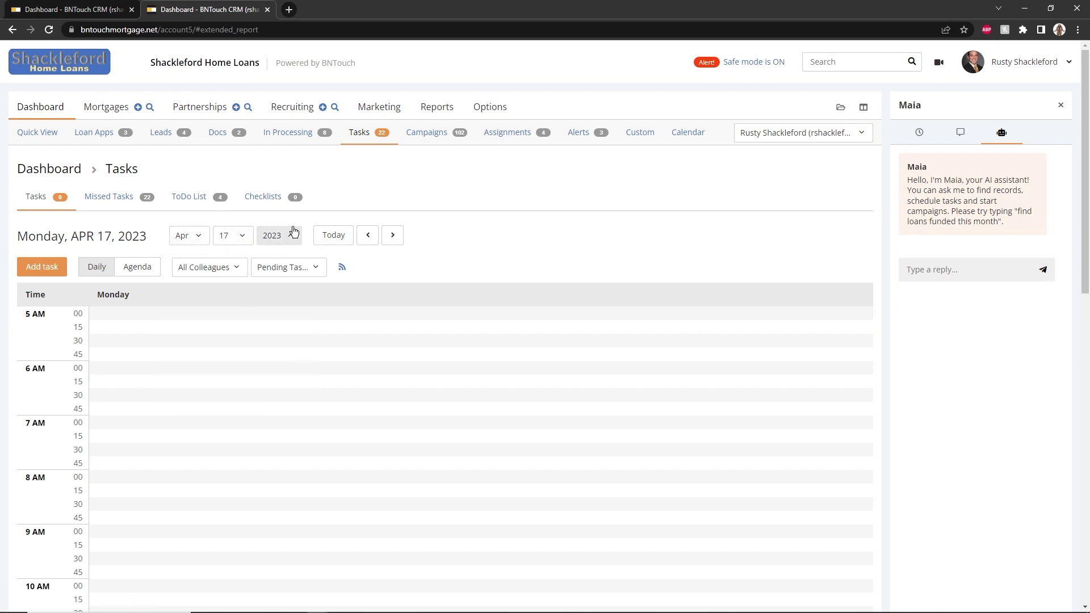
scroll(309, 338, "down", 7)
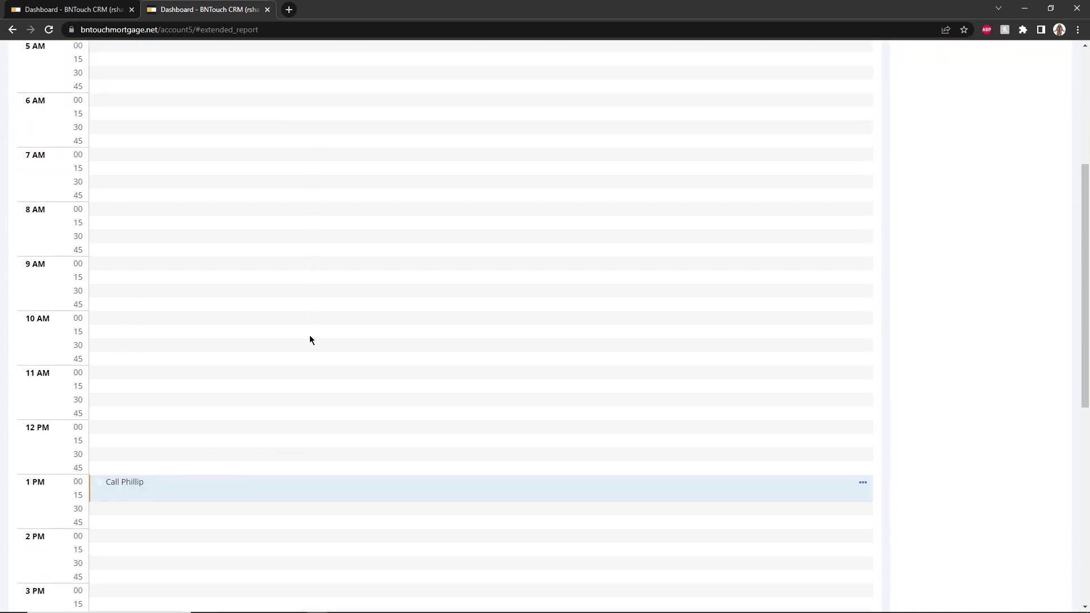
left_click(299, 361)
Set the call task's Recurrence to Weekly and save it
left_click(599, 376)
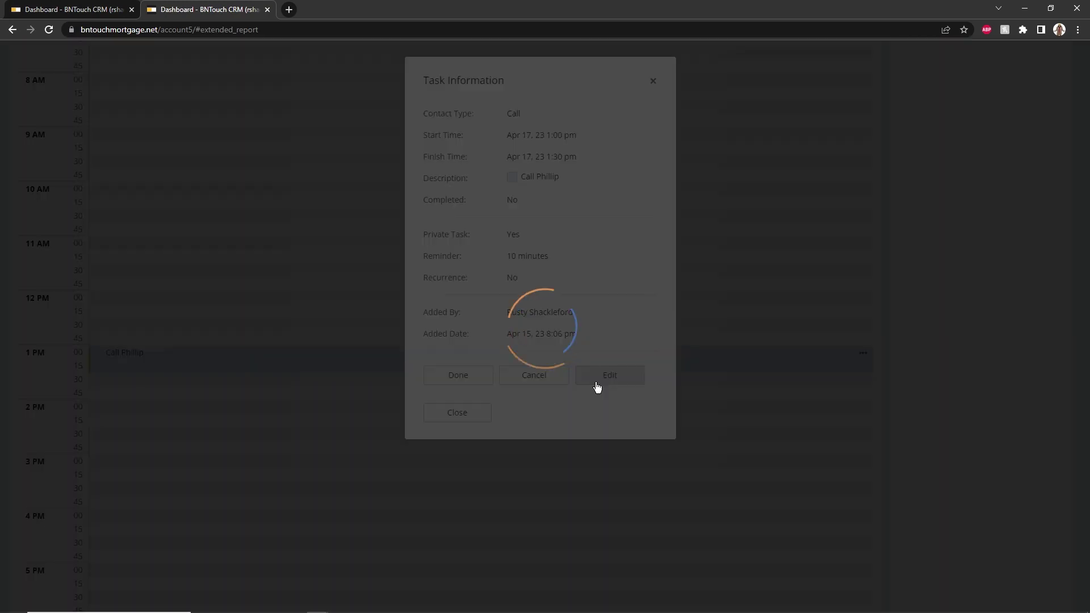
left_click(520, 268)
left_click(544, 170)
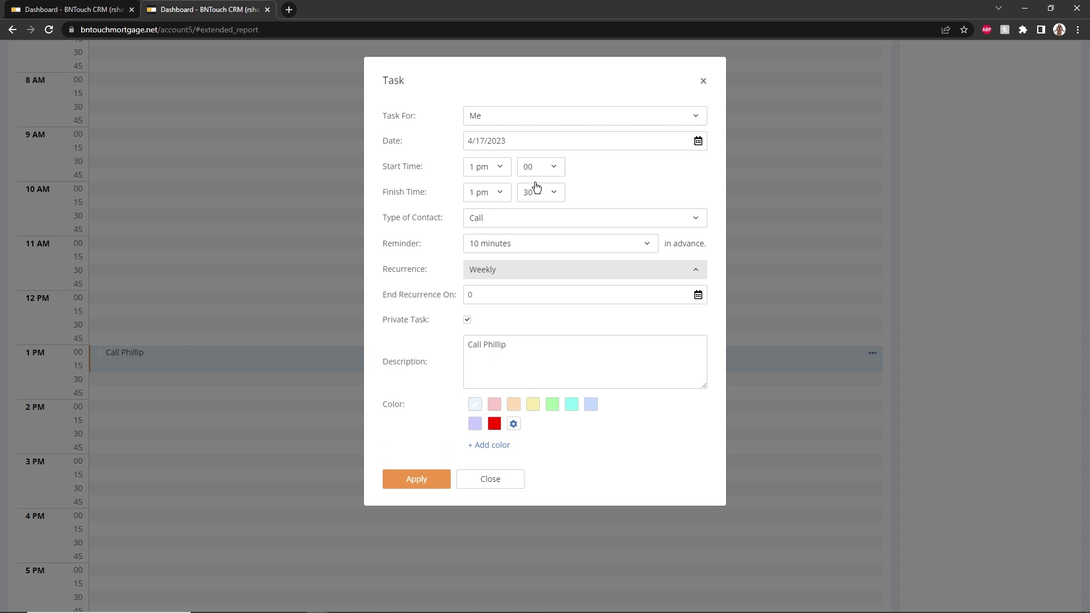
left_click(416, 478)
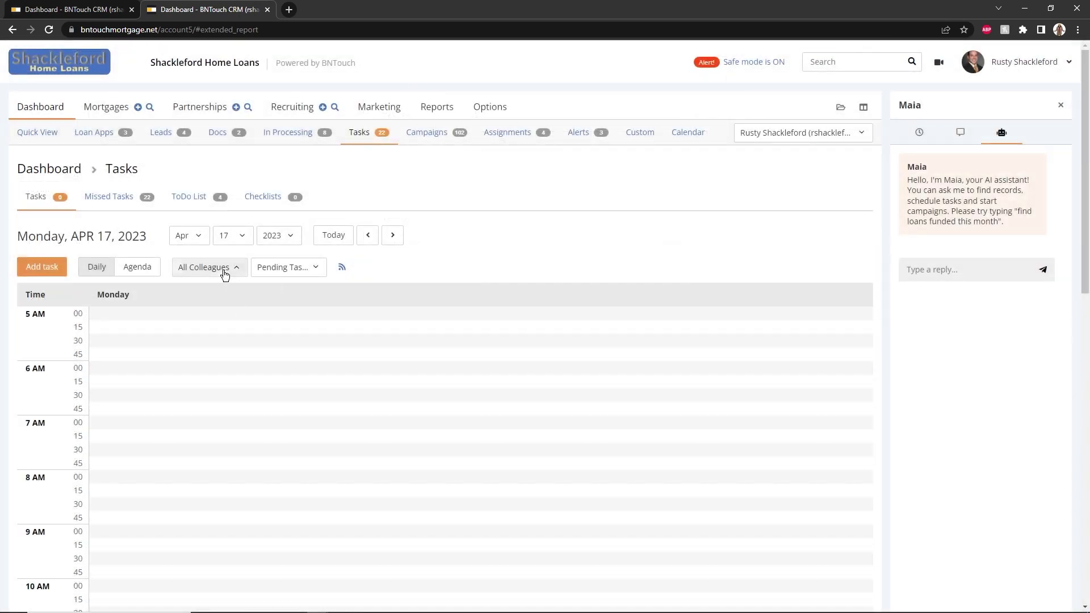
Review the colleague and task status filter options without changing them
left_click(224, 273)
left_click(281, 277)
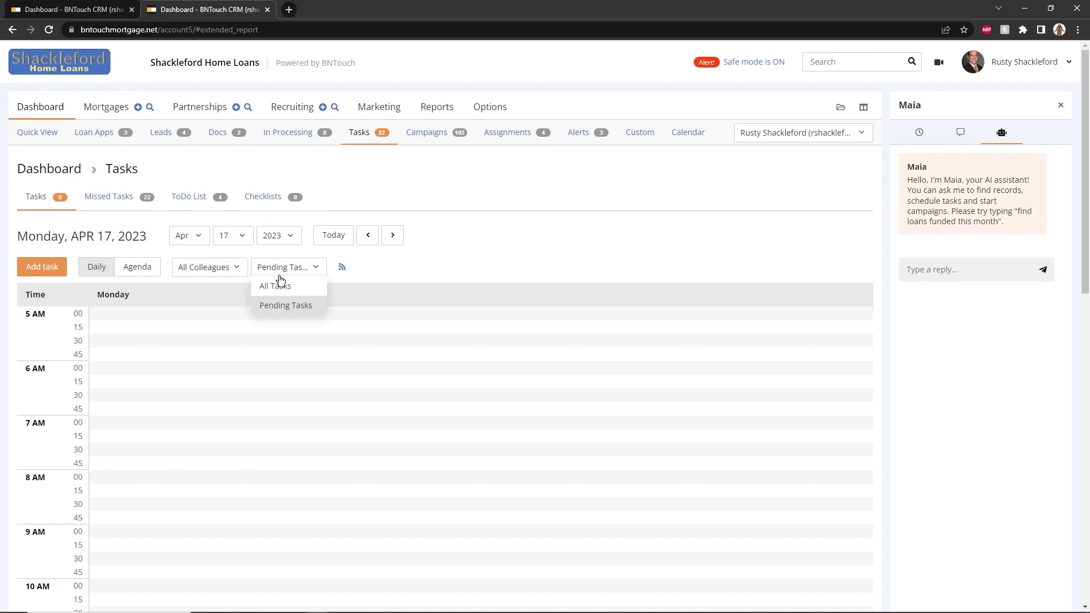
left_click(583, 199)
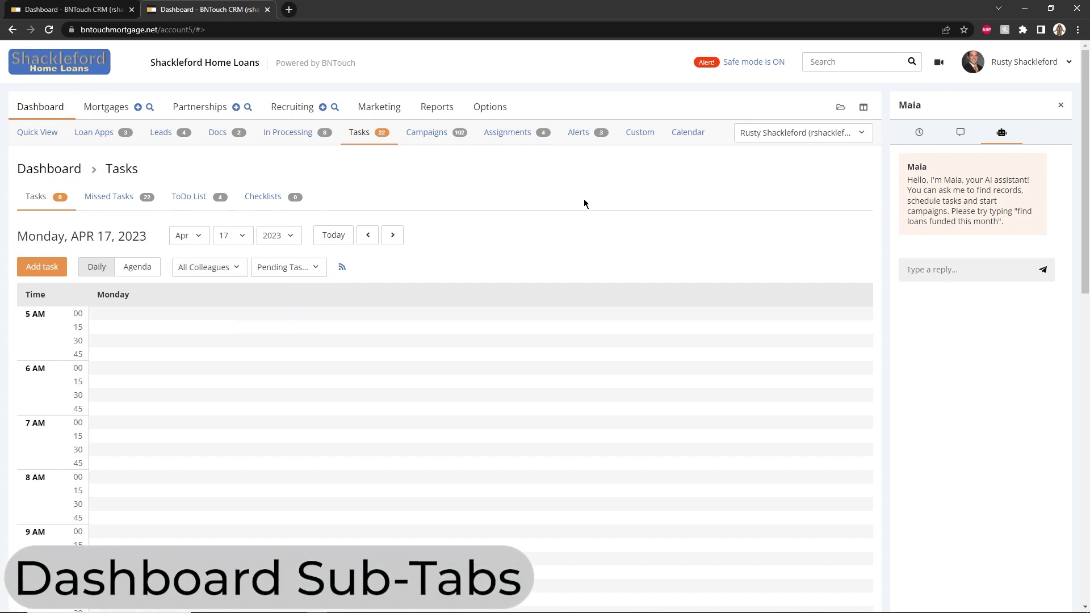
Refresh the campaigns list, select the first two scheduled steps, and send the first step's e-mails now
left_click(425, 131)
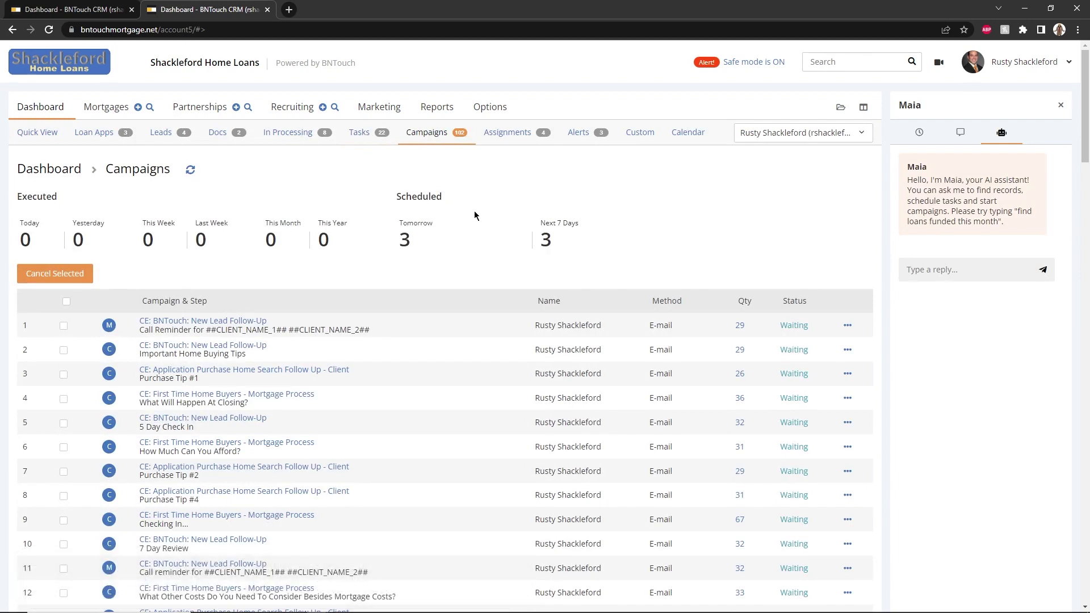
left_click(191, 170)
left_click(63, 327)
left_click(64, 350)
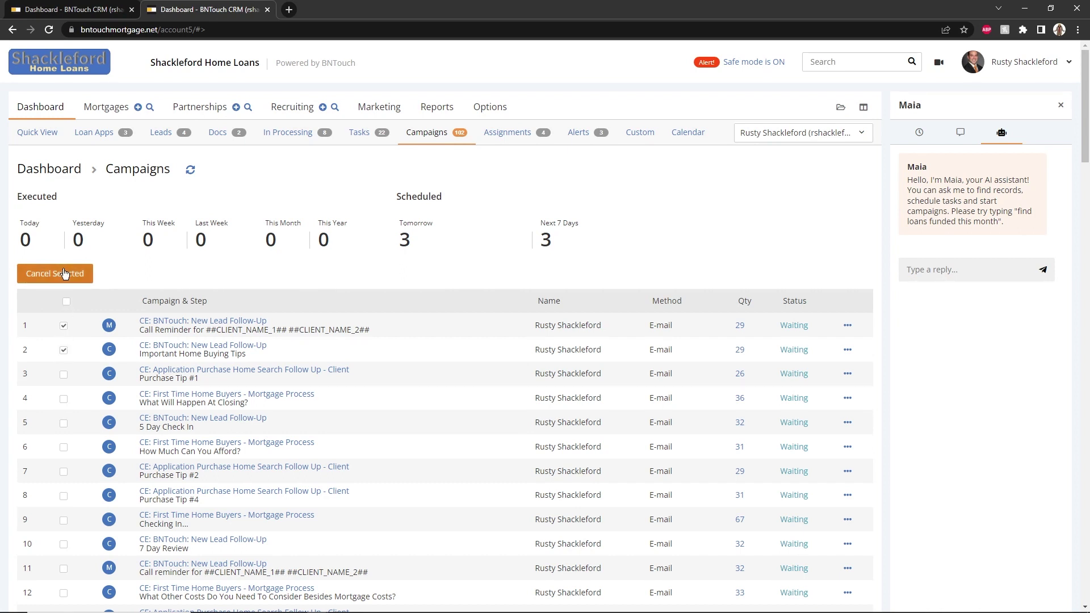
left_click(846, 326)
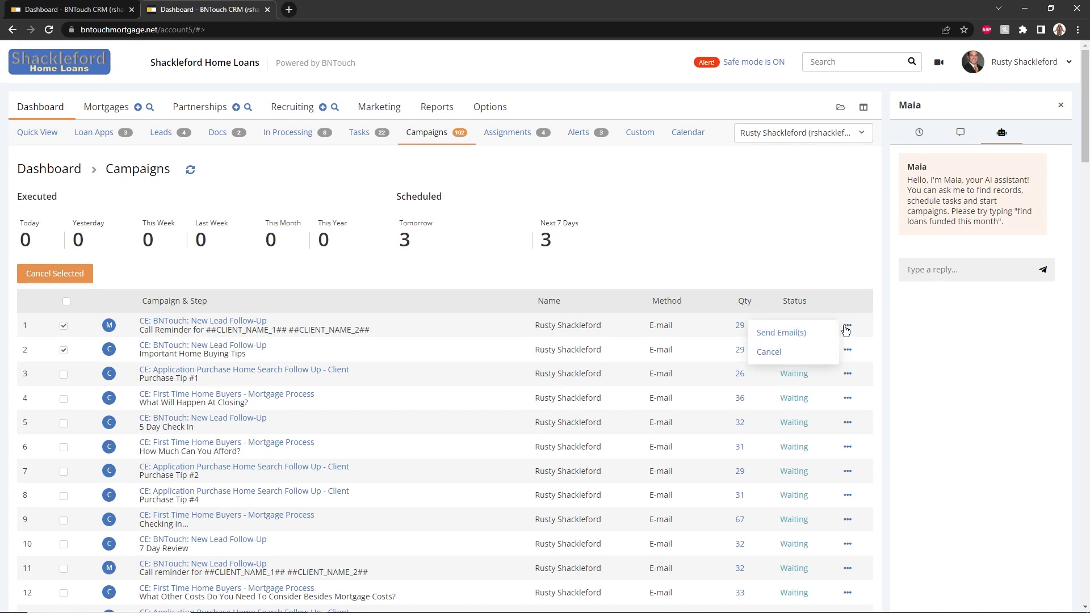
left_click(814, 334)
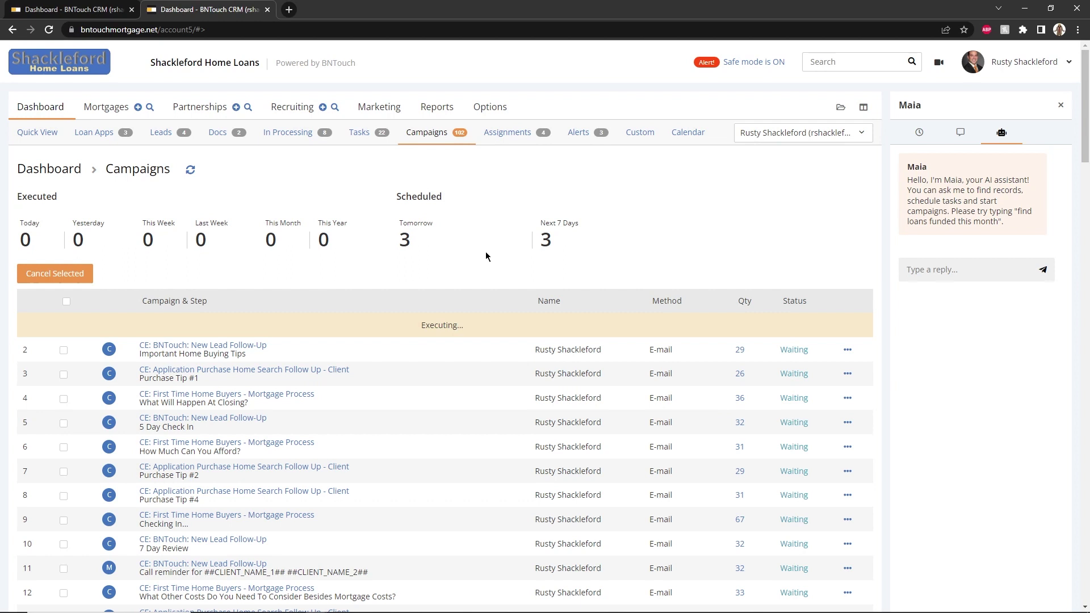
Select the first two pending assignments on the Assignments tab, accept them, and confirm
left_click(525, 135)
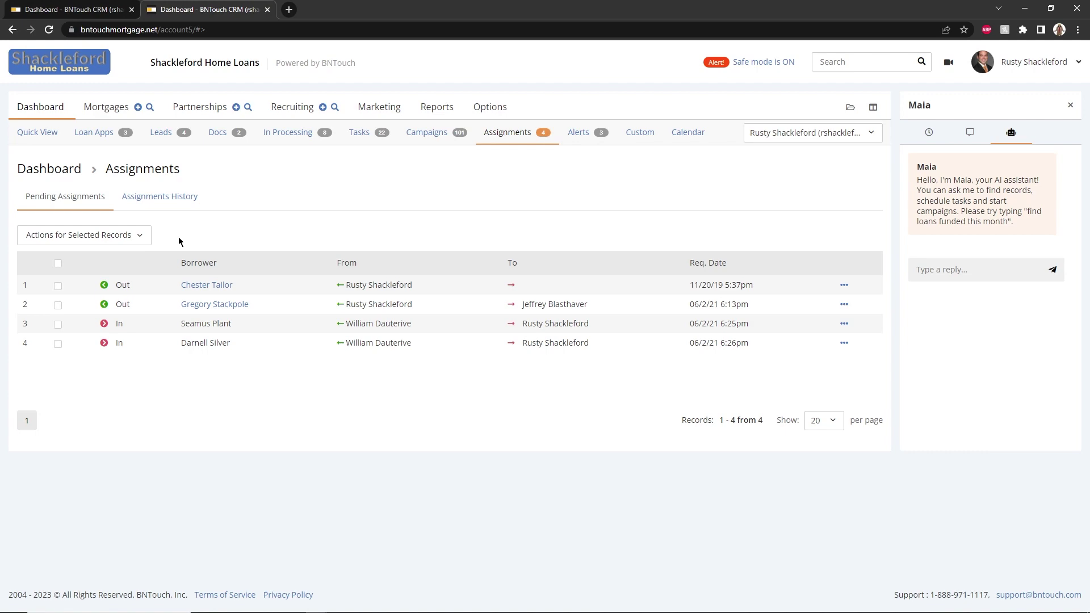
left_click(58, 285)
left_click(58, 305)
left_click(101, 243)
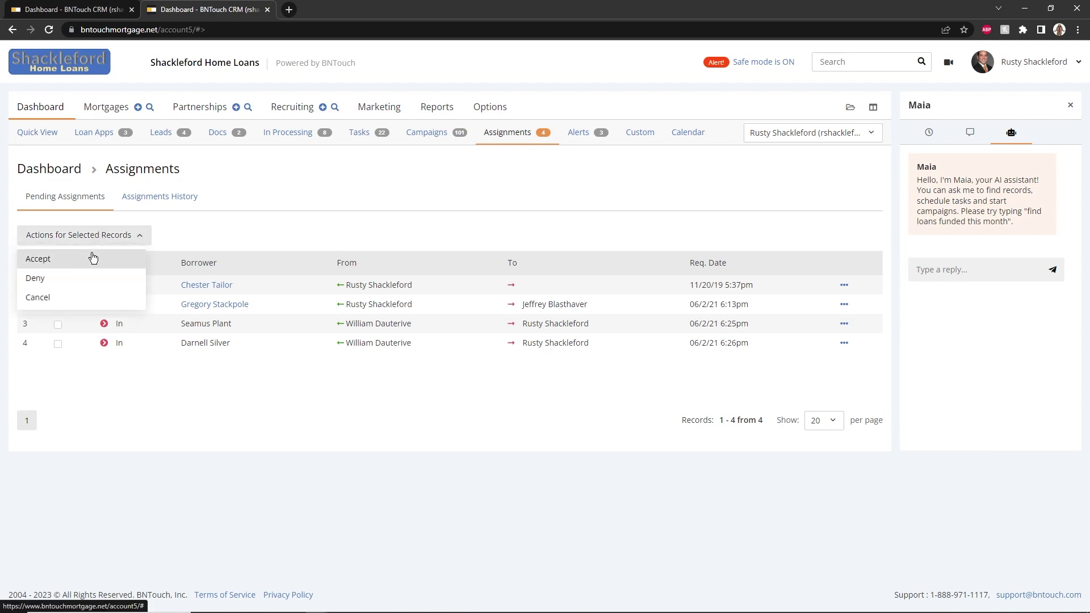
left_click(92, 258)
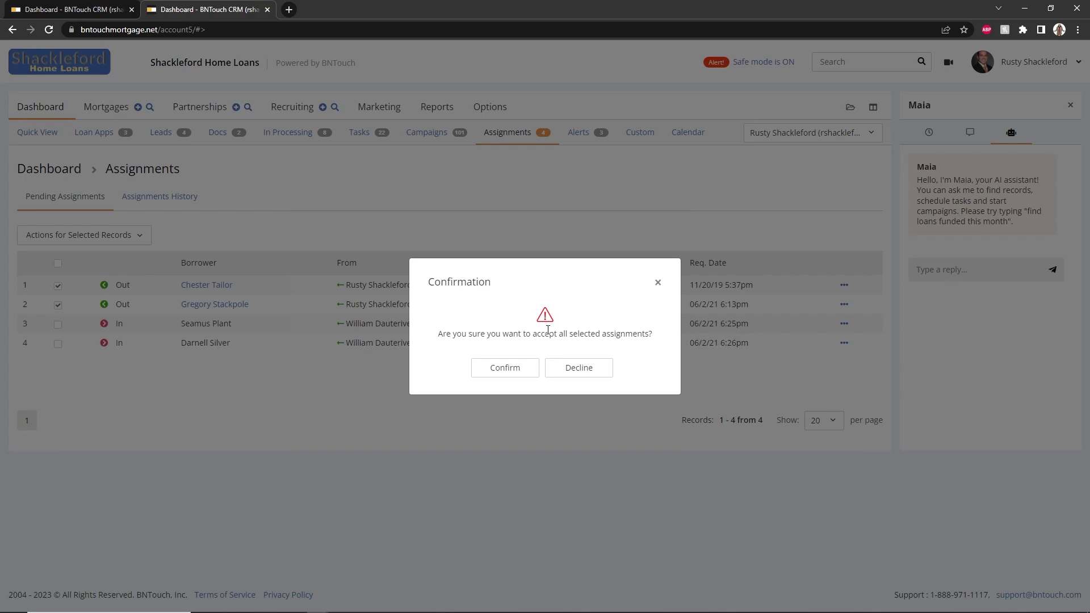
left_click(572, 369)
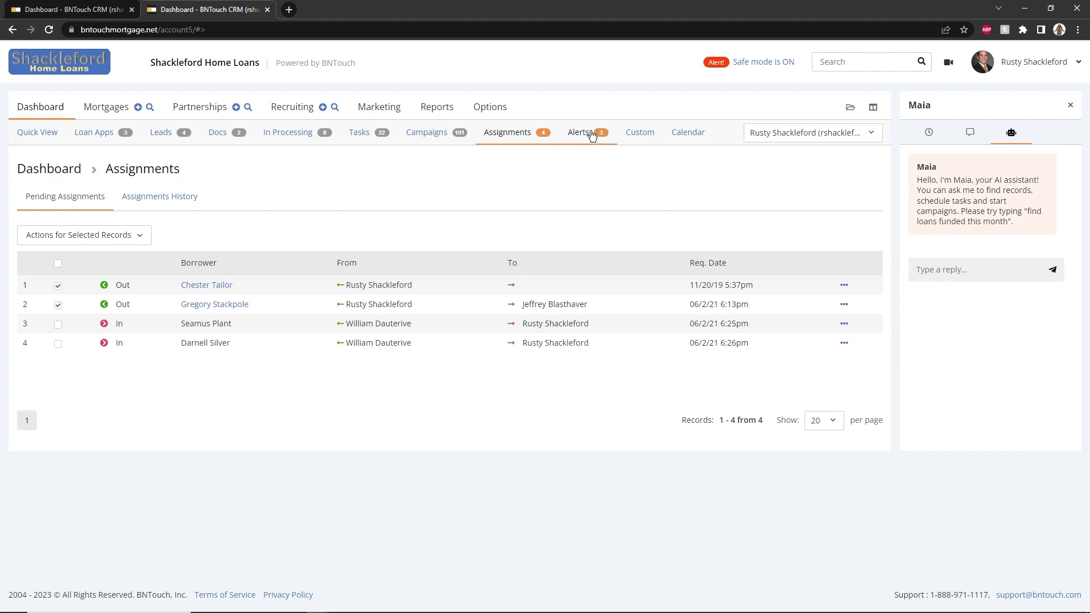
Browse Alerts birthdays, anniversaries and the first alert's actions, then view Refinance Monitor alerts
left_click(591, 134)
left_click(55, 204)
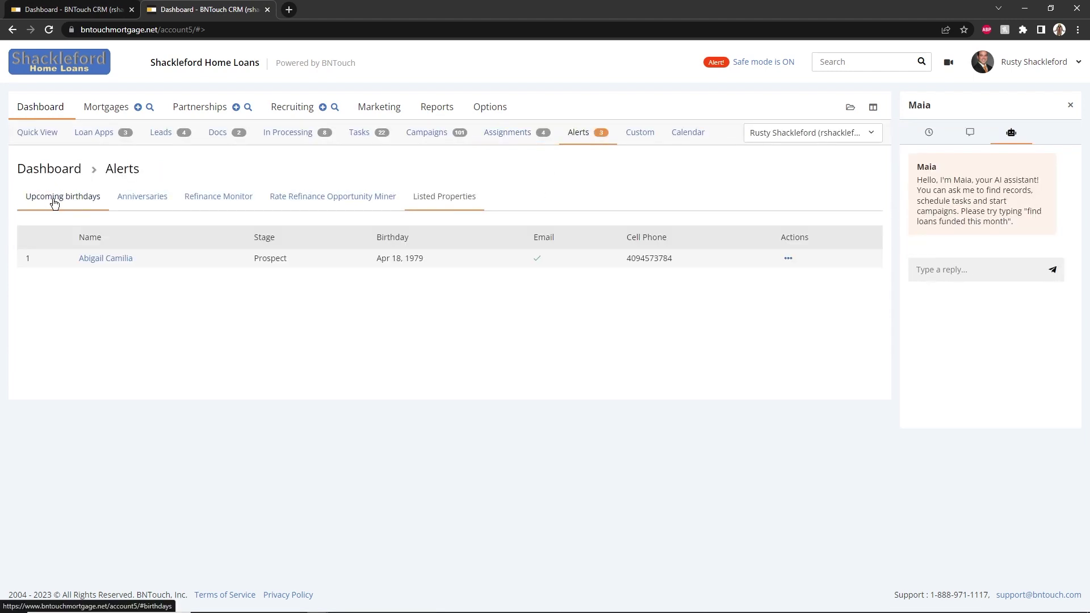
left_click(139, 203)
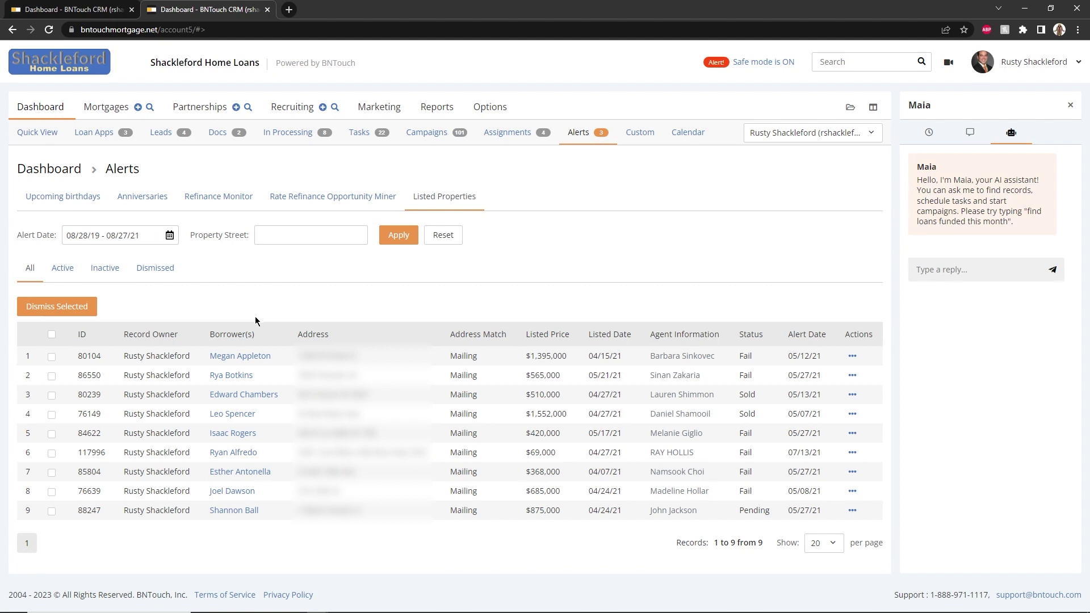
left_click(852, 356)
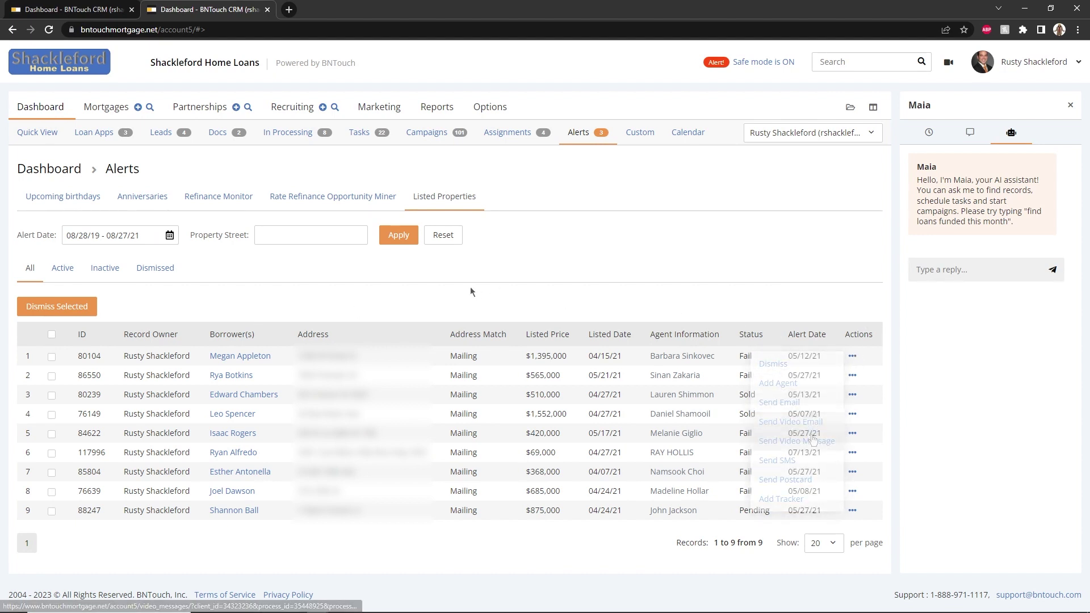
left_click(210, 204)
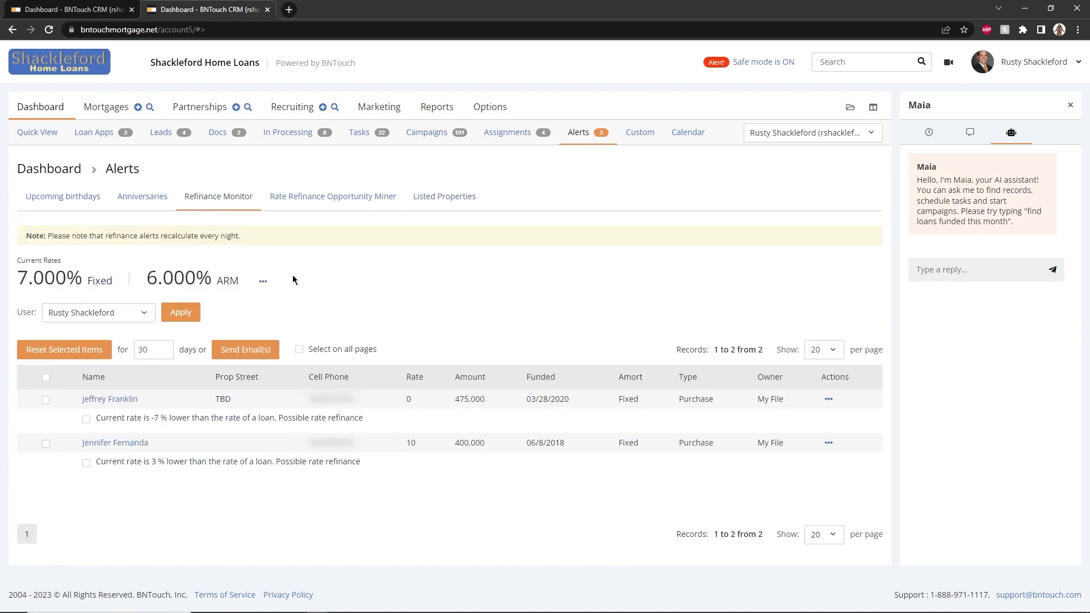
Open the Current Rates settings (7.000% fixed, 6.000% ARM) and save the Alerts & Notifications preferences
left_click(263, 281)
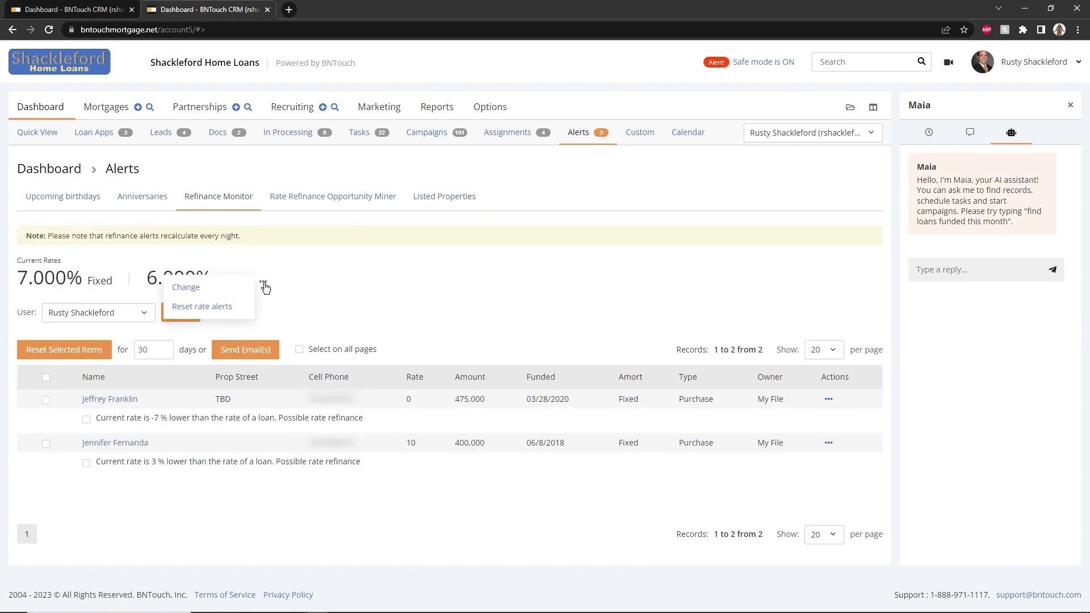
left_click(214, 290)
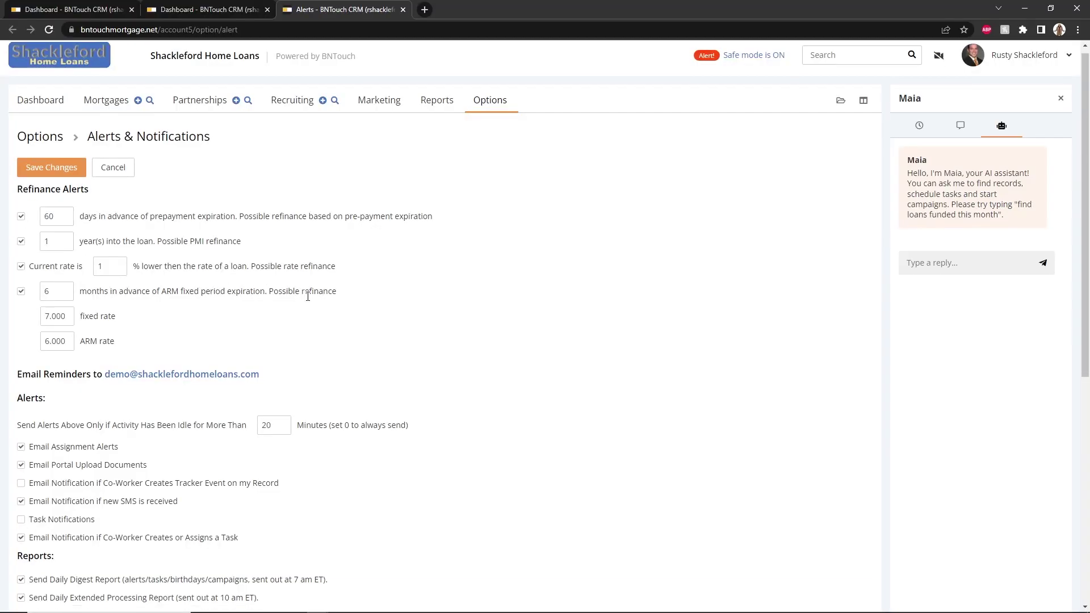
scroll(308, 296, "down", 7)
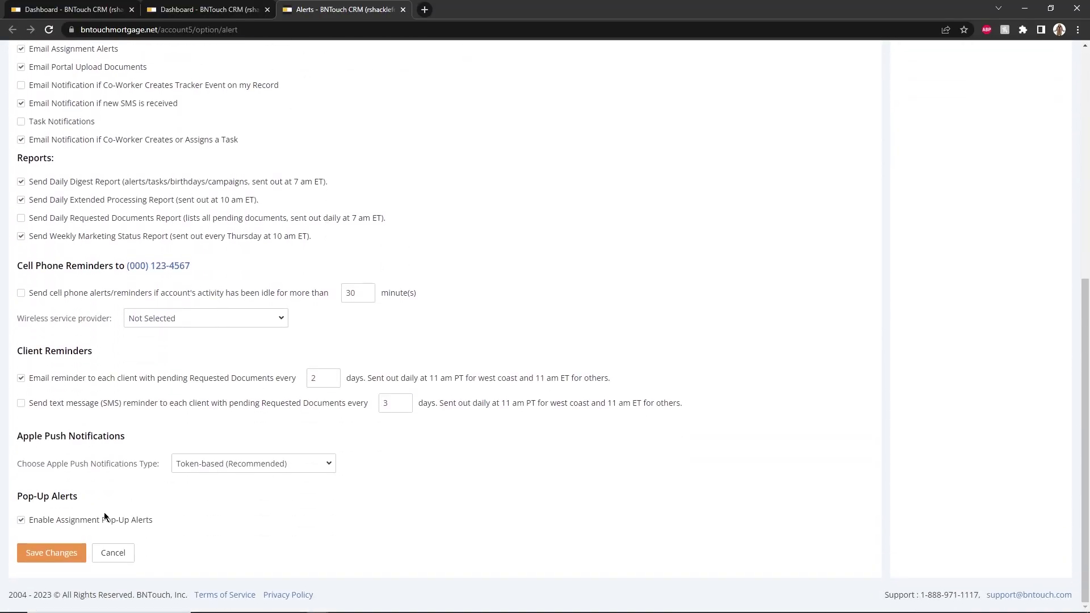
left_click(56, 554)
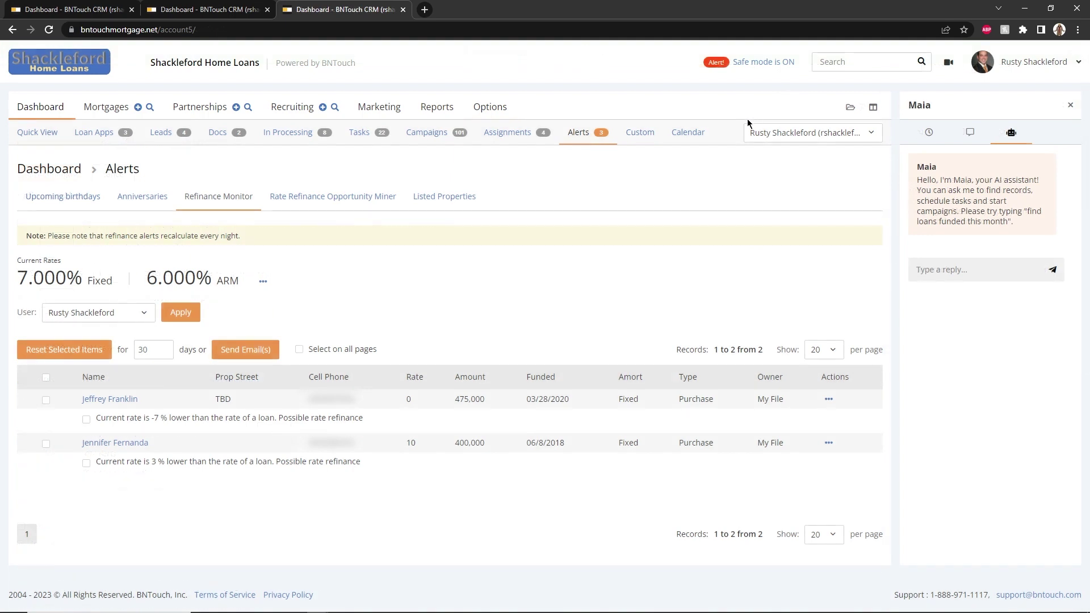
On the Custom dashboard, drag the Calendar and To Do List widgets into the right column
left_click(633, 135)
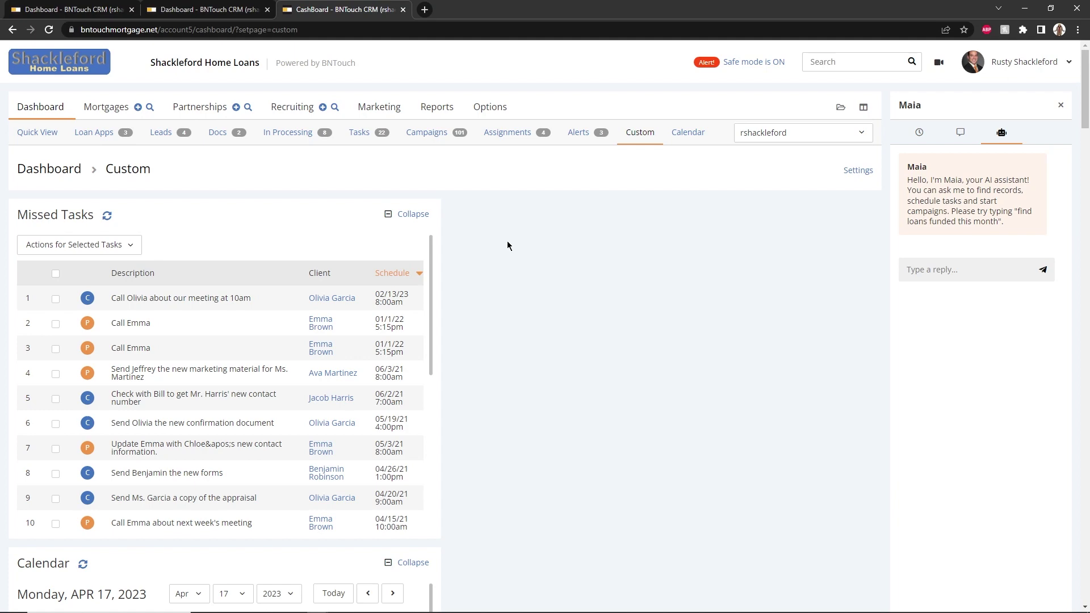
left_click_drag(108, 566, 591, 280)
scroll(307, 323, "down", 4)
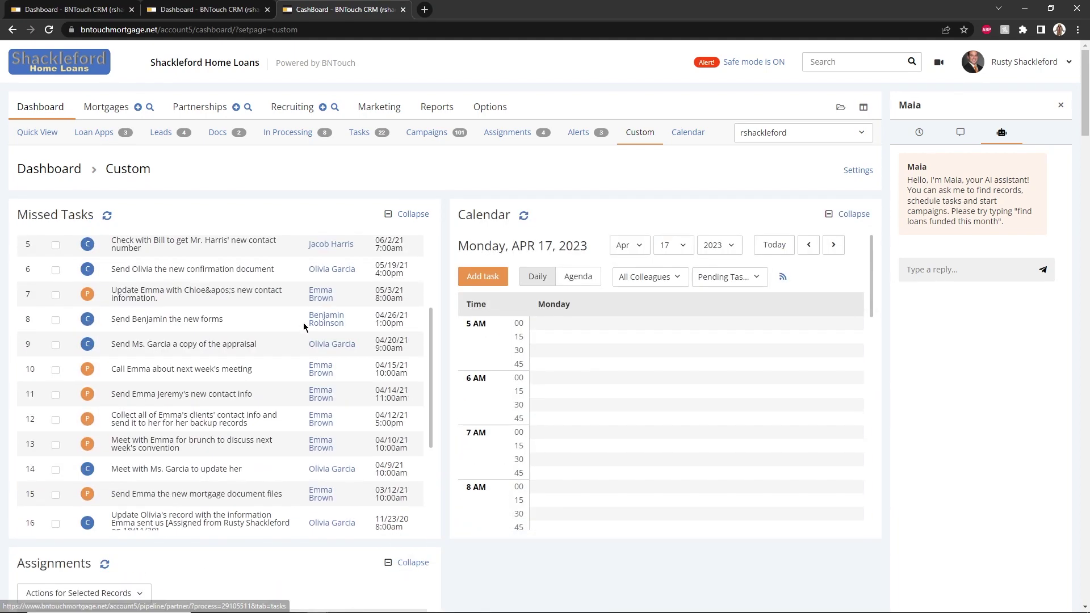
scroll(445, 417, "down", 10)
left_click_drag(236, 163, 539, 321)
Collapse the To Do List widget and expand it again
scroll(539, 325, "up", 3)
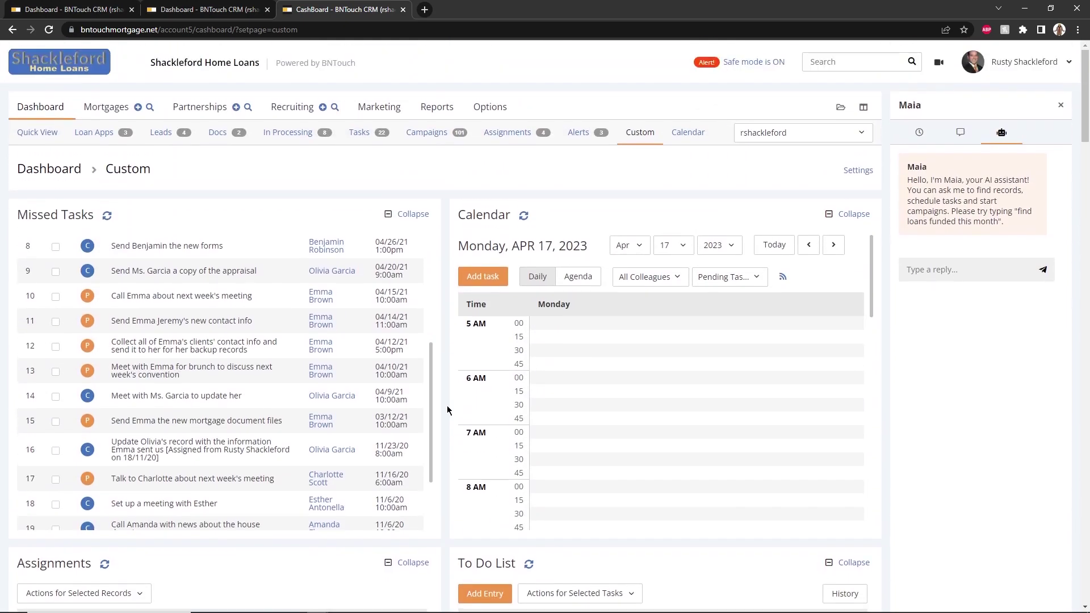
scroll(448, 409, "down", 3)
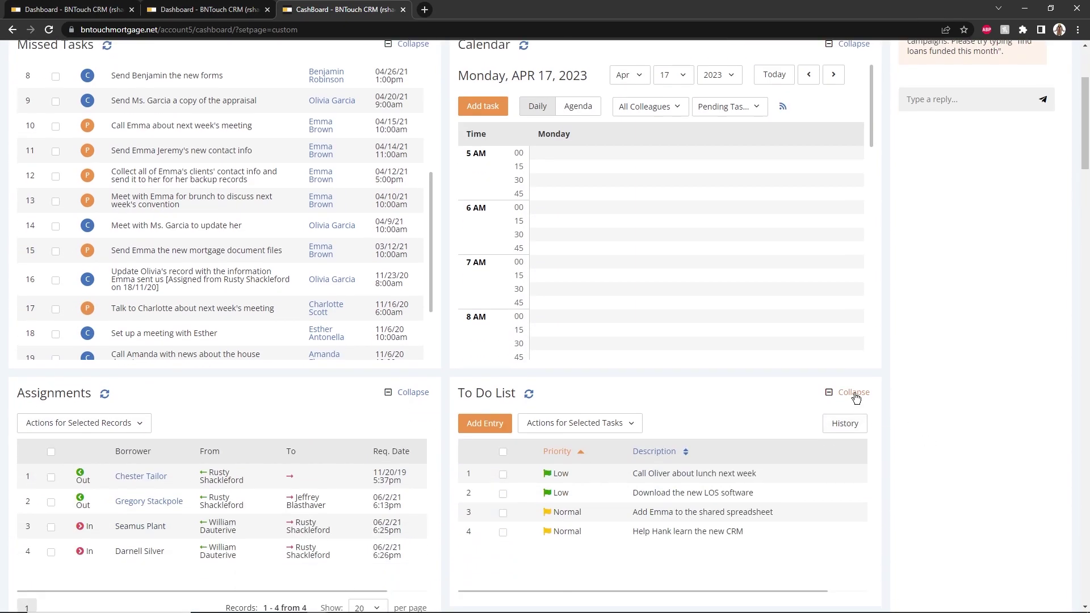
left_click(854, 396)
left_click(853, 397)
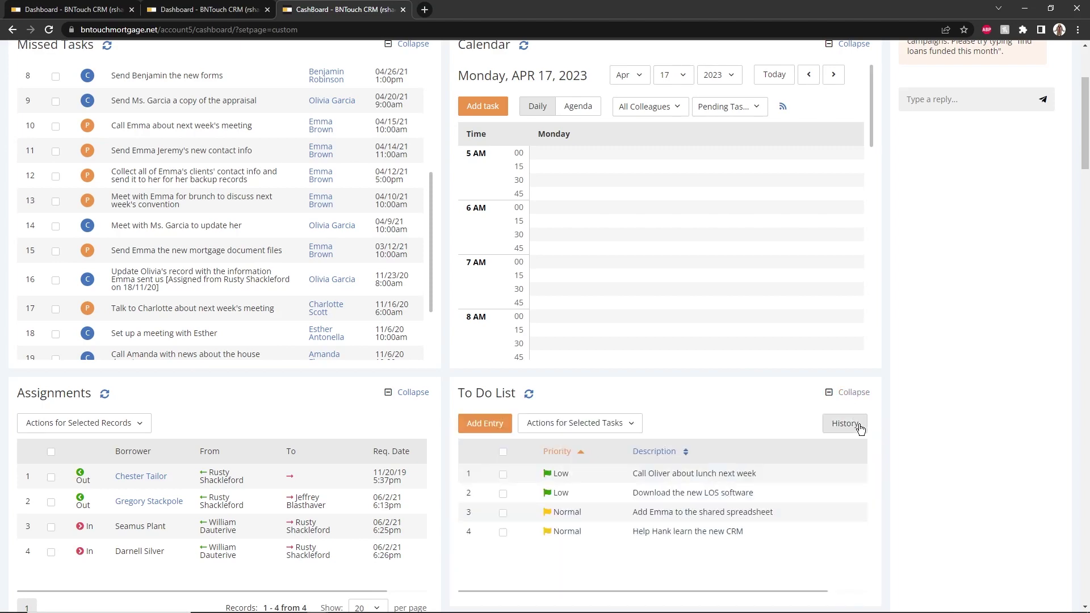
scroll(704, 410, "up", 3)
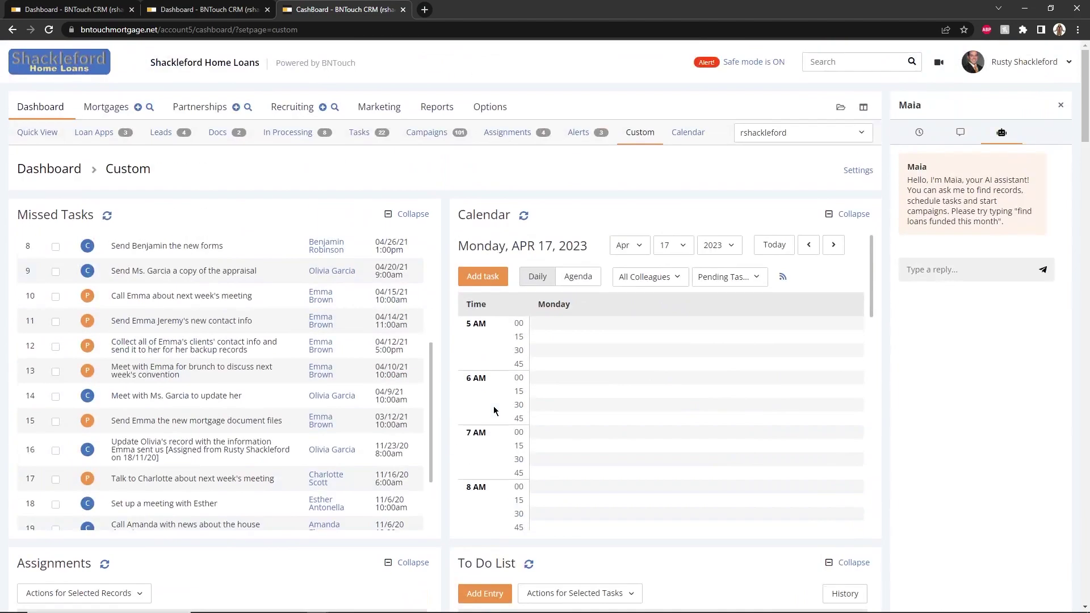
Switch the full Calendar page from the weekly view to the April 2023 monthly view
left_click(695, 136)
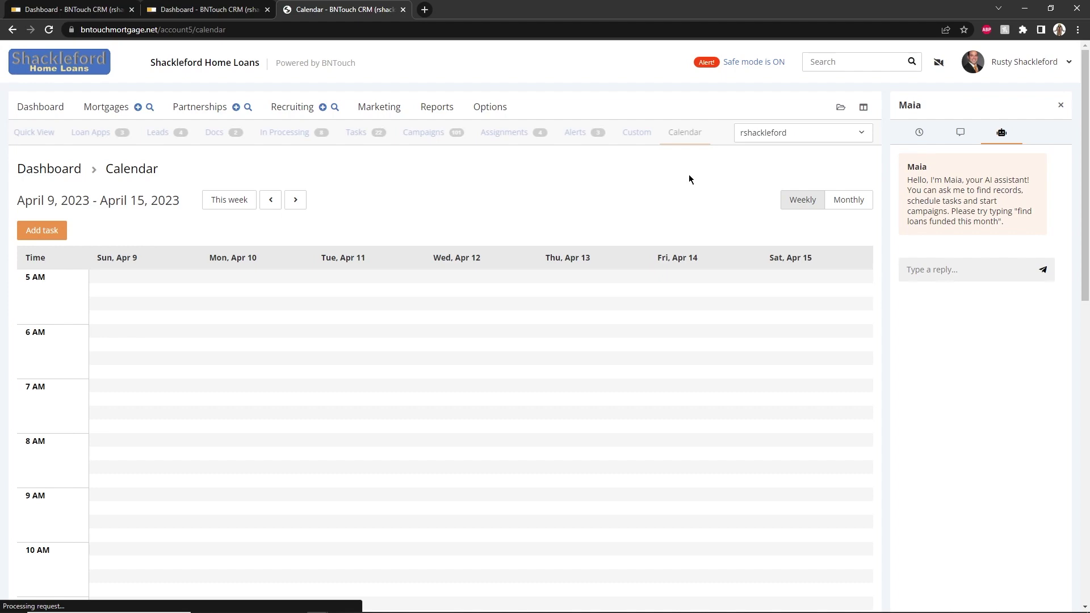
scroll(664, 190, "down", 12)
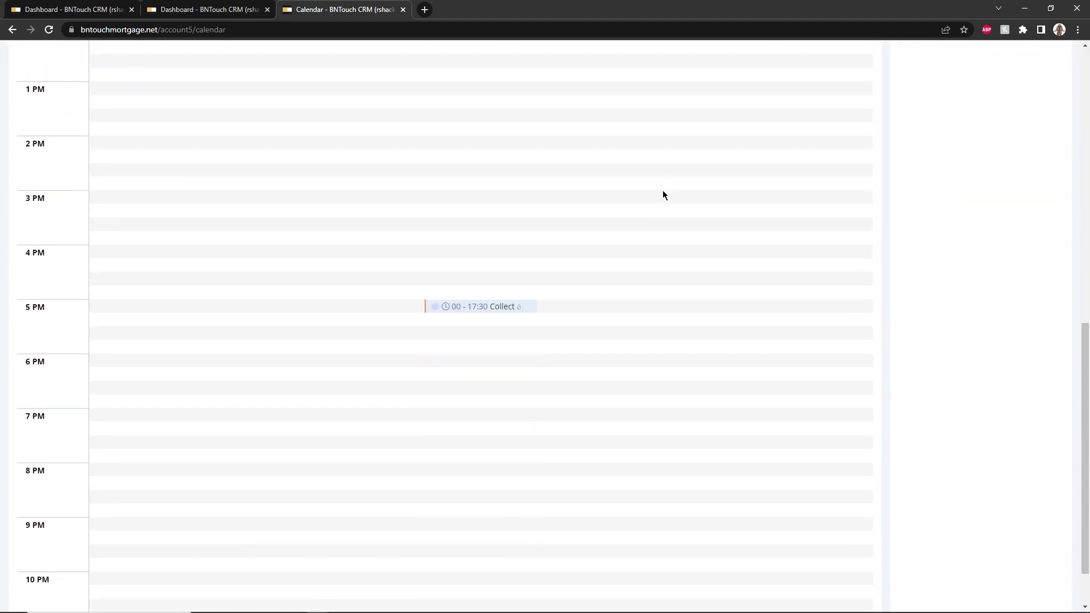
scroll(348, 399, "up", 12)
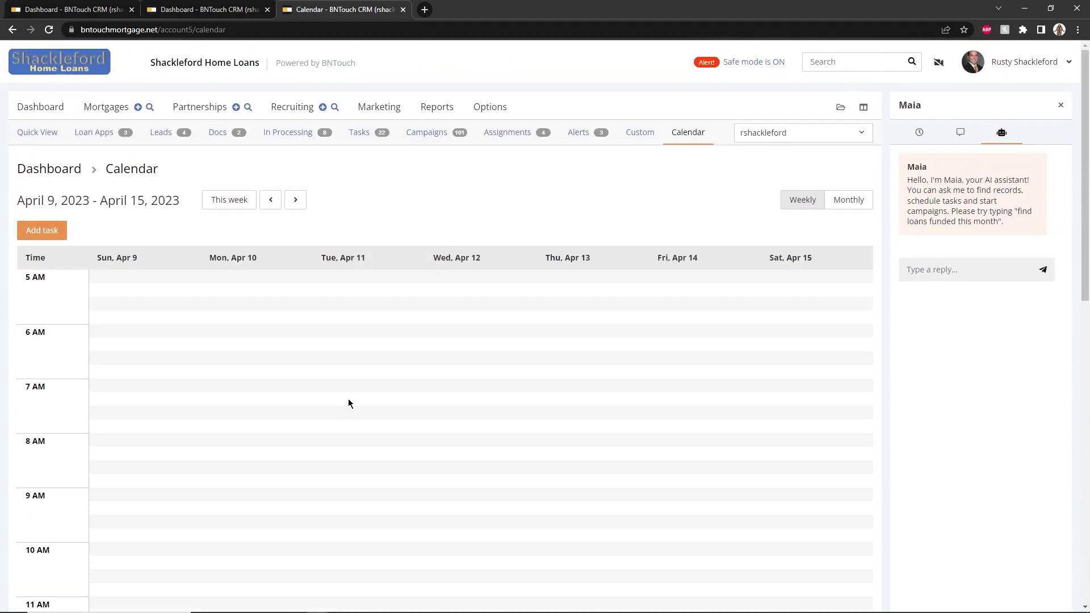
left_click(849, 200)
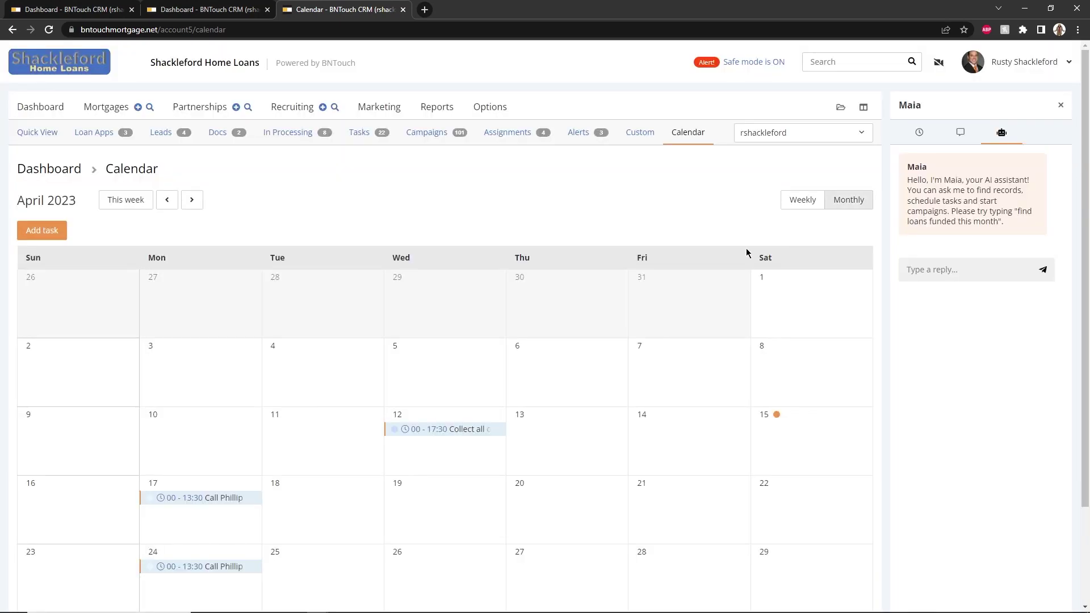
scroll(615, 244, "down", 2)
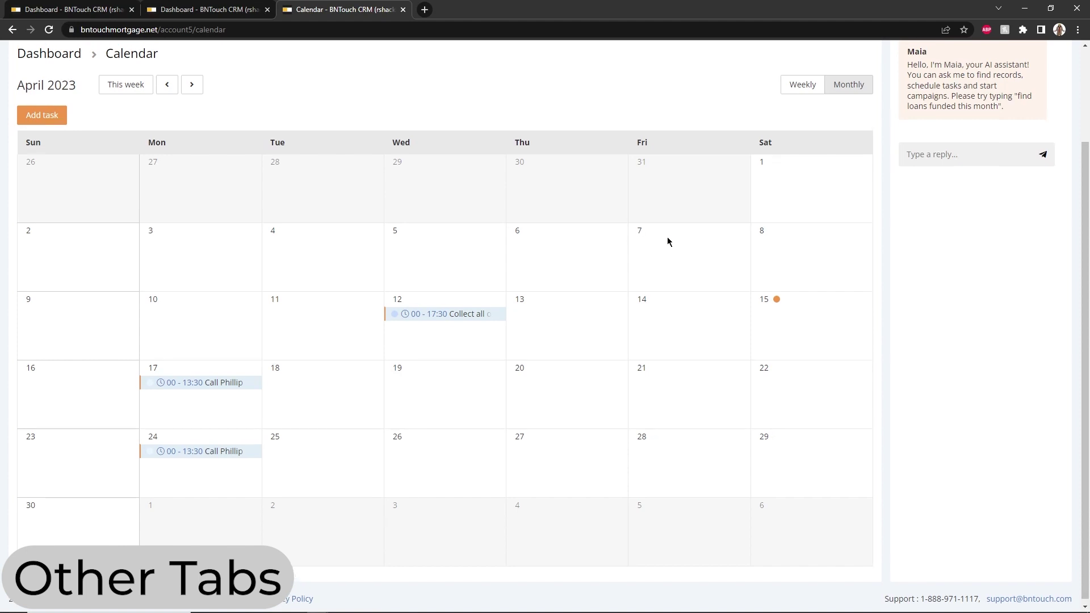
scroll(670, 241, "up", 2)
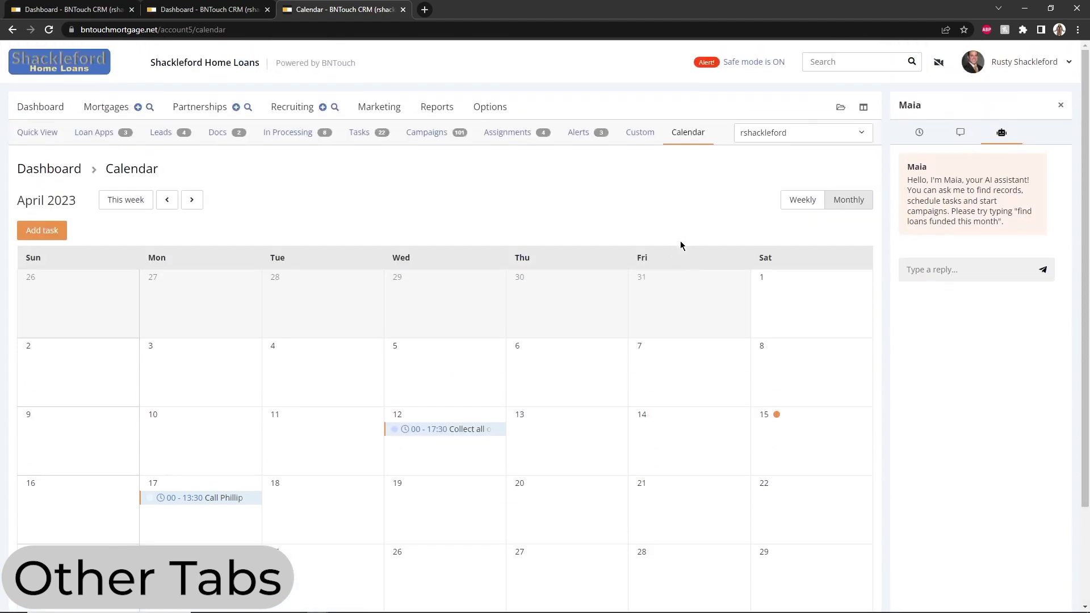
Show the recently viewed records list, then the Latest activity feed in the side panel
left_click(841, 109)
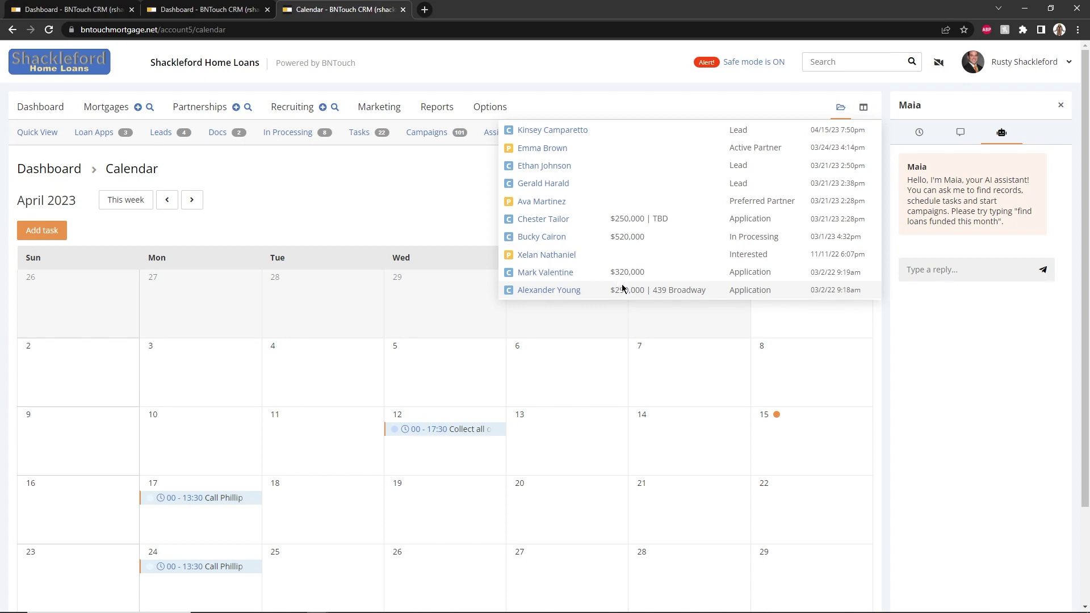
left_click(931, 132)
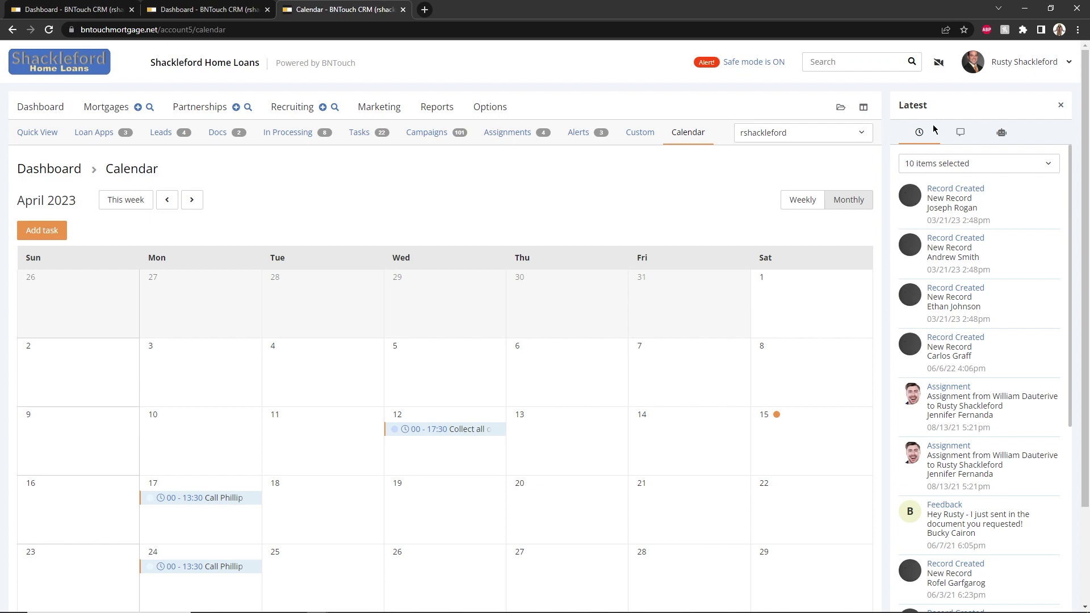
Inspect the Latest feed's '10 items selected' event filter, then show SMS messages in the side panel
left_click(998, 165)
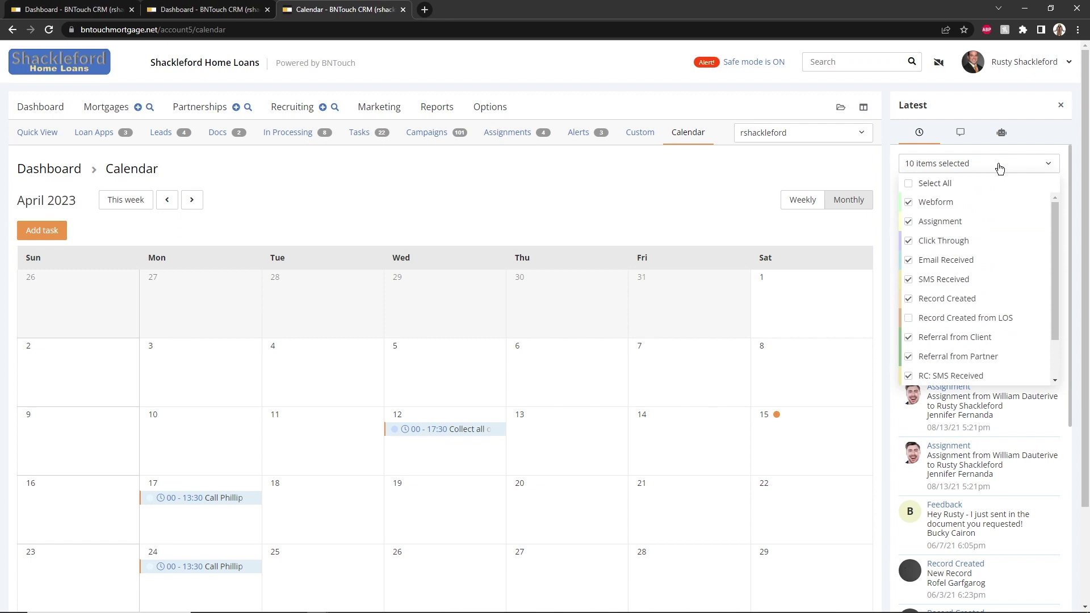
left_click(1000, 165)
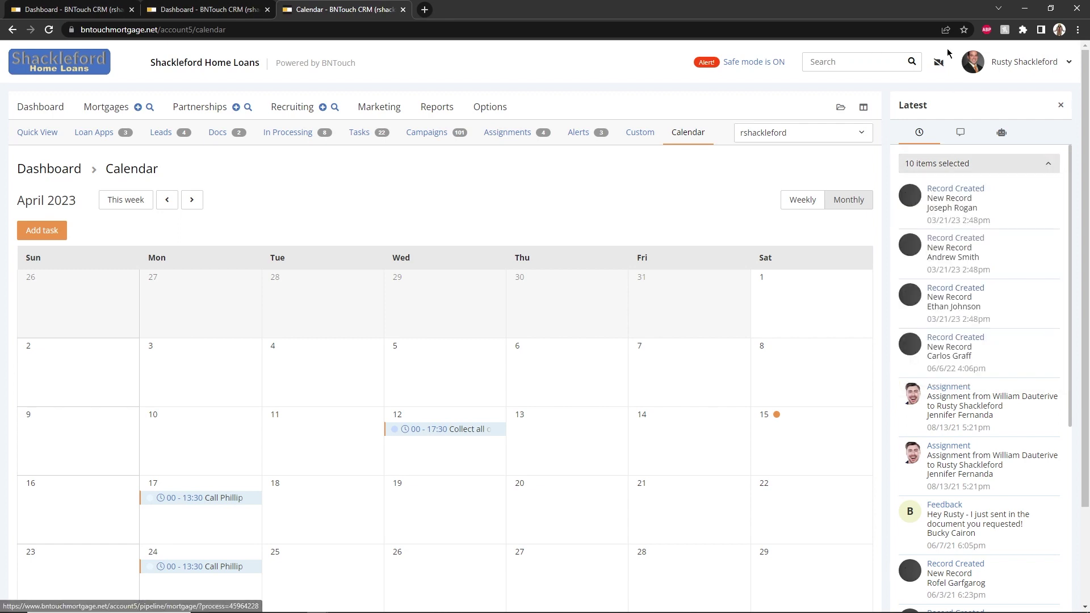
left_click(960, 132)
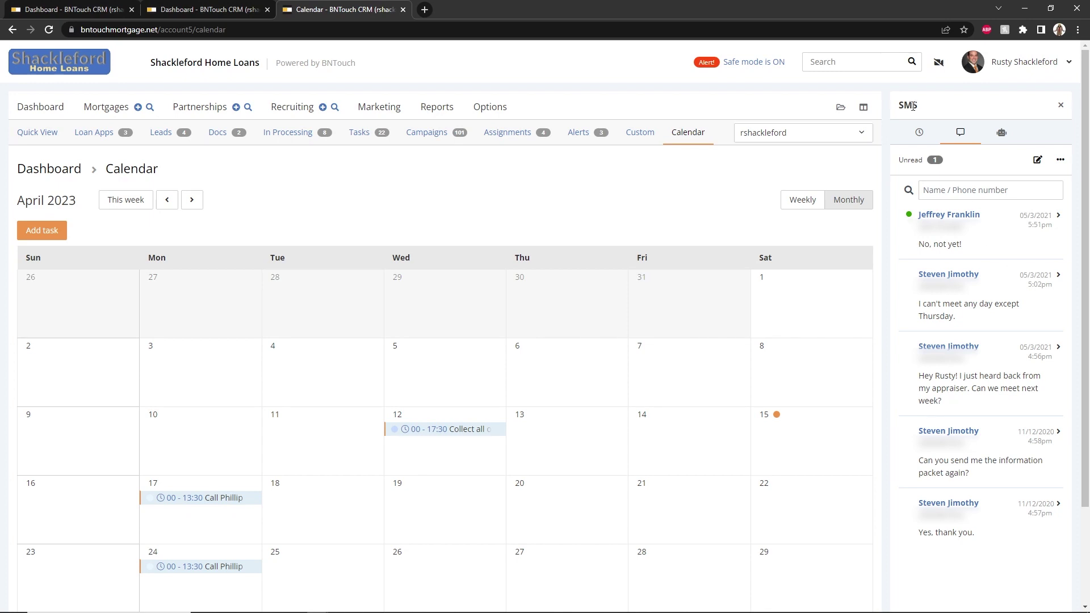
left_click(859, 66)
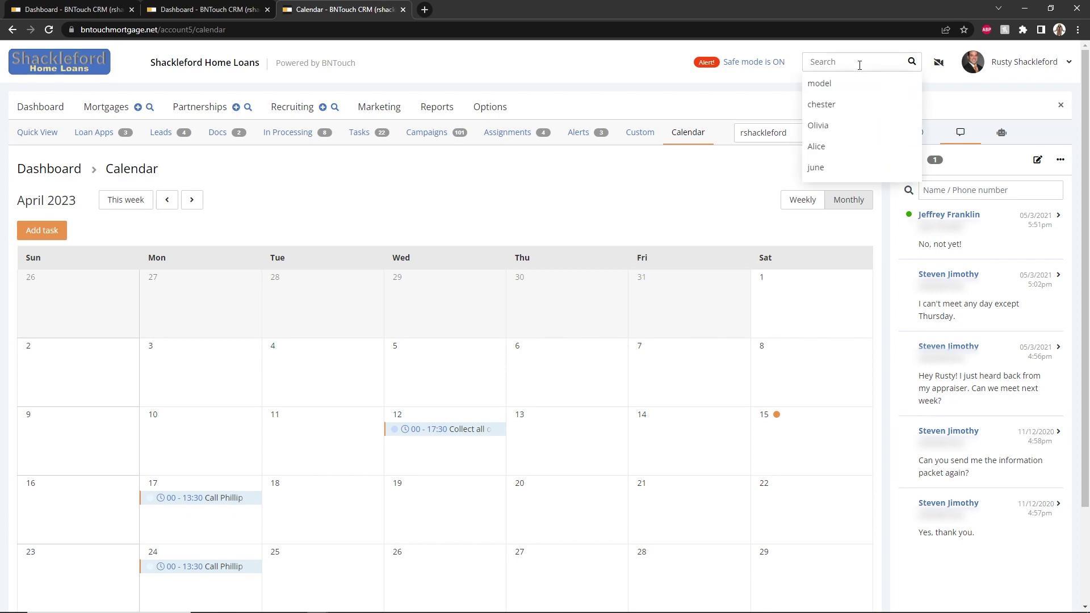
Quick-search the client's full name, getting 3 matching records, then open the user account menu
key("Return")
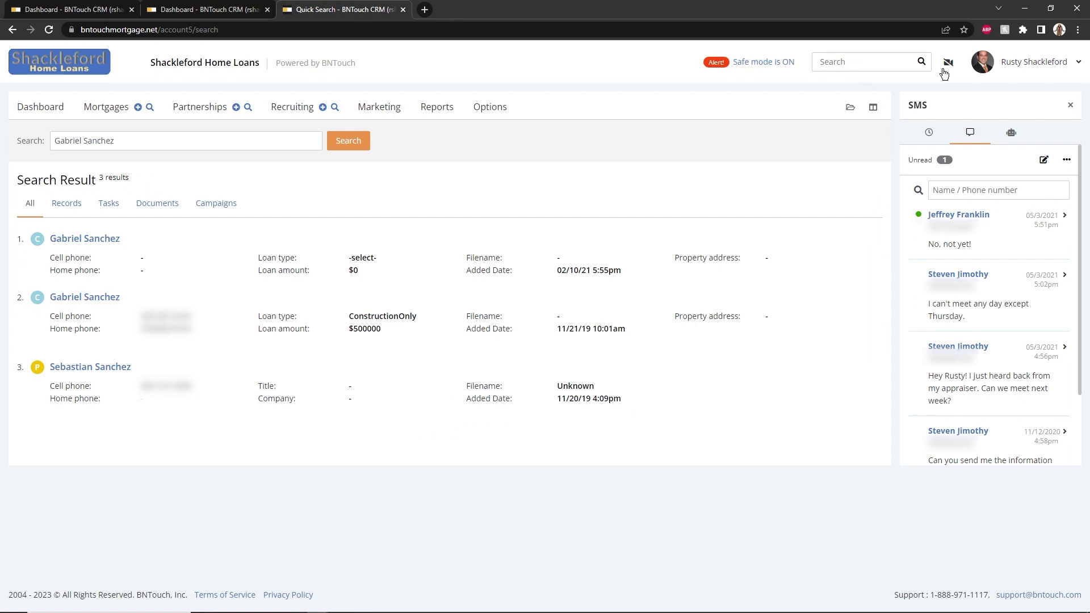
left_click(1035, 69)
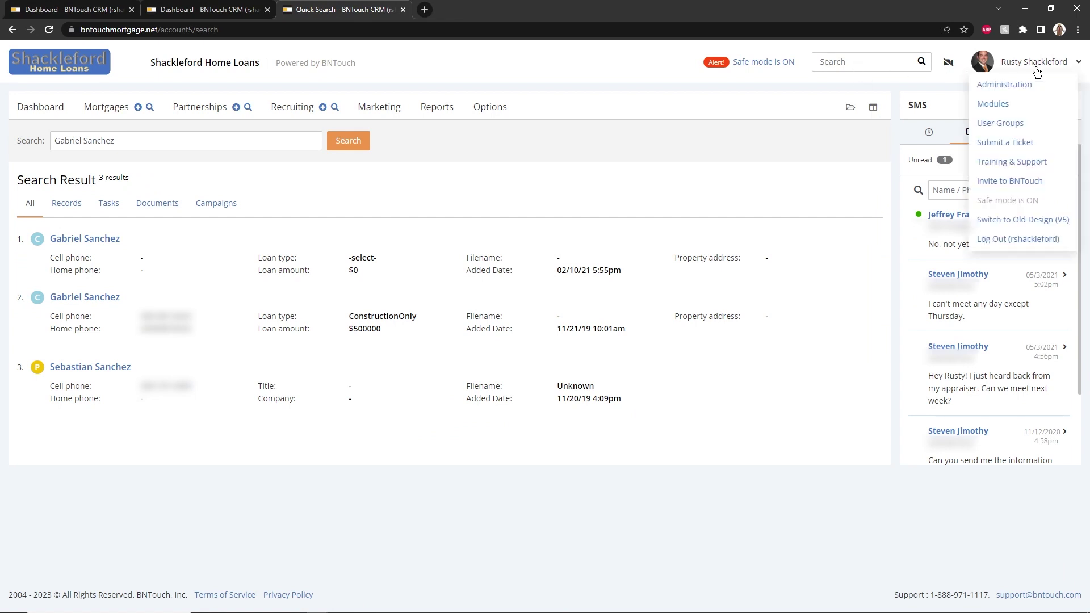